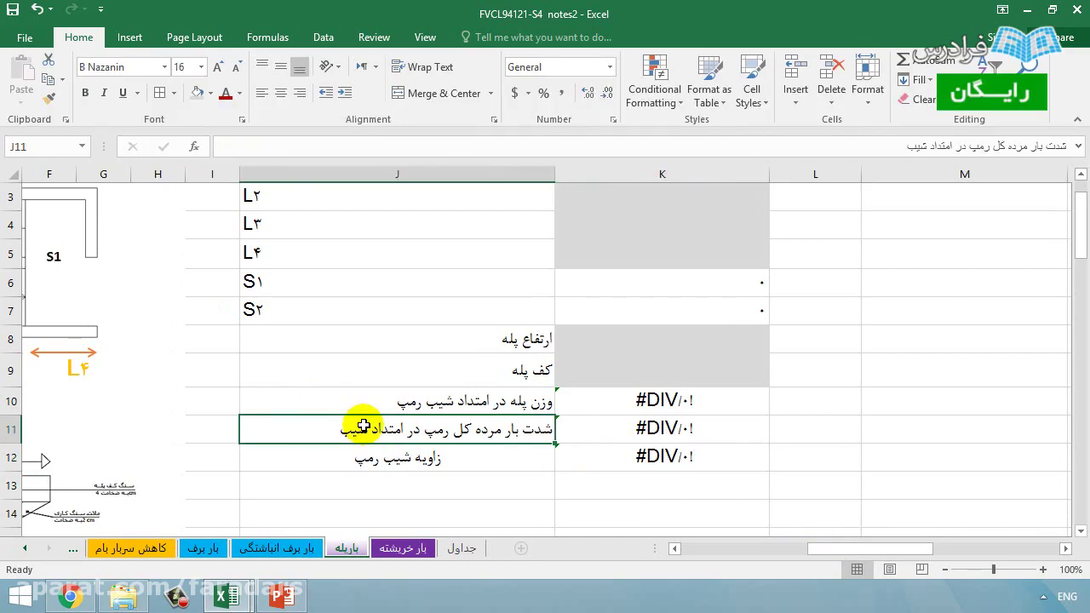
- Copy the label in J11 to J13 and change its last word so it reads «شدت بار مرده کل رمپ در امتداد قائم»
right_click(383, 430)
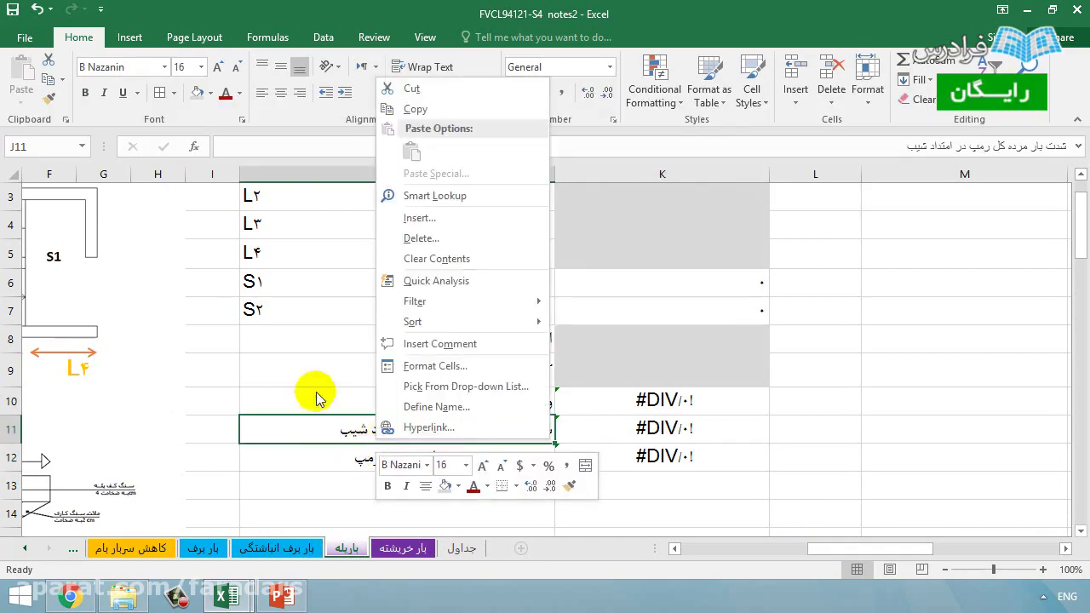
click(418, 107)
double_click(377, 486)
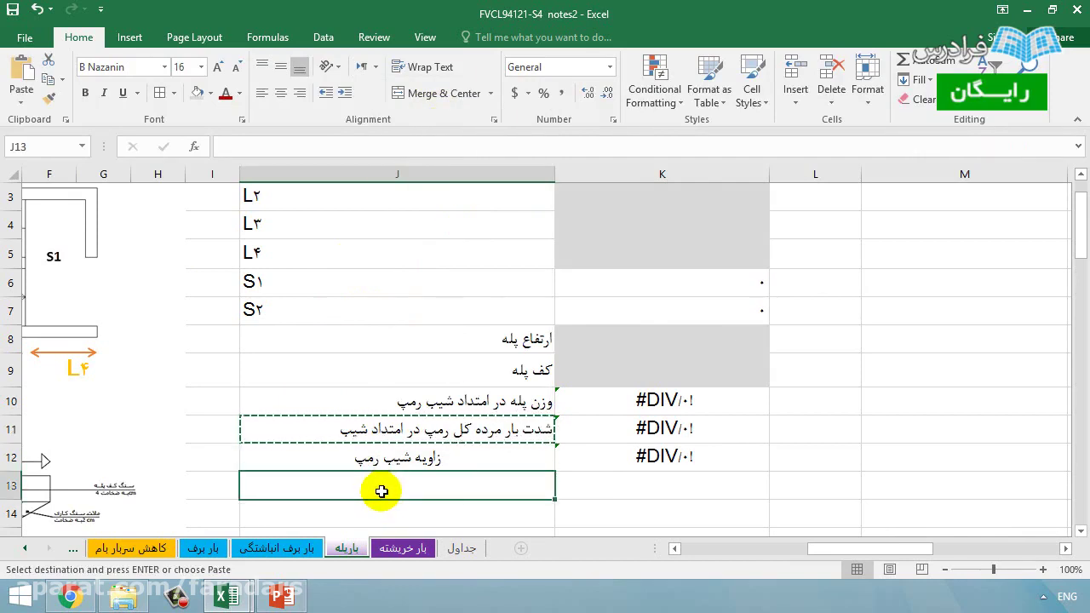
key(ctrl+v)
double_click(370, 487)
key(BackSpace)
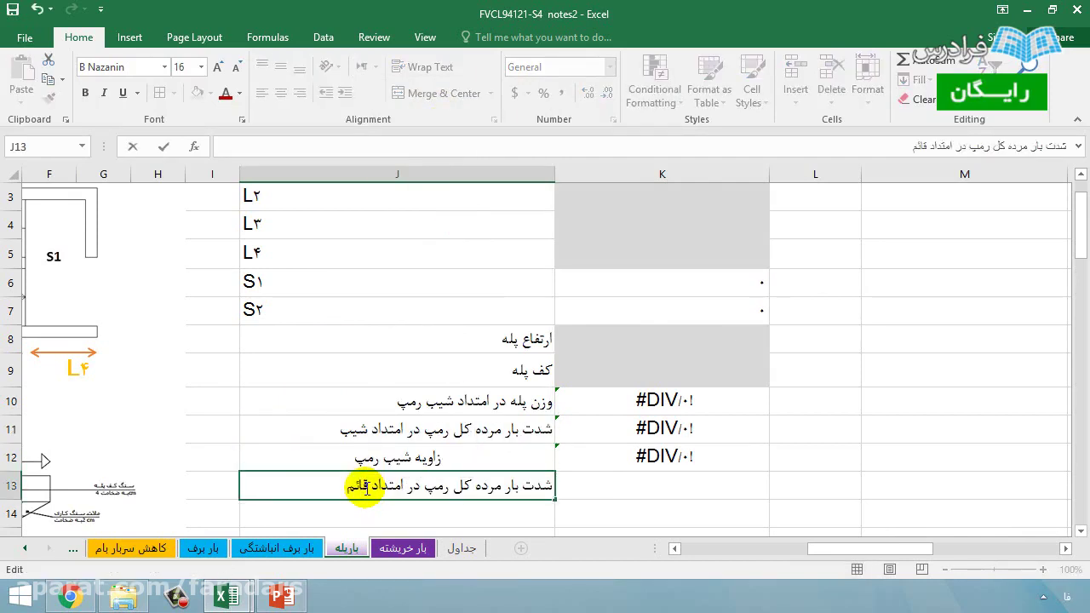
key(Return)
- Enter the formula =K11/COS(K12) in K13 for the ramp's total dead load in the vertical direction
scroll(516, 443, down, 1)
click(647, 397)
double_click(647, 397)
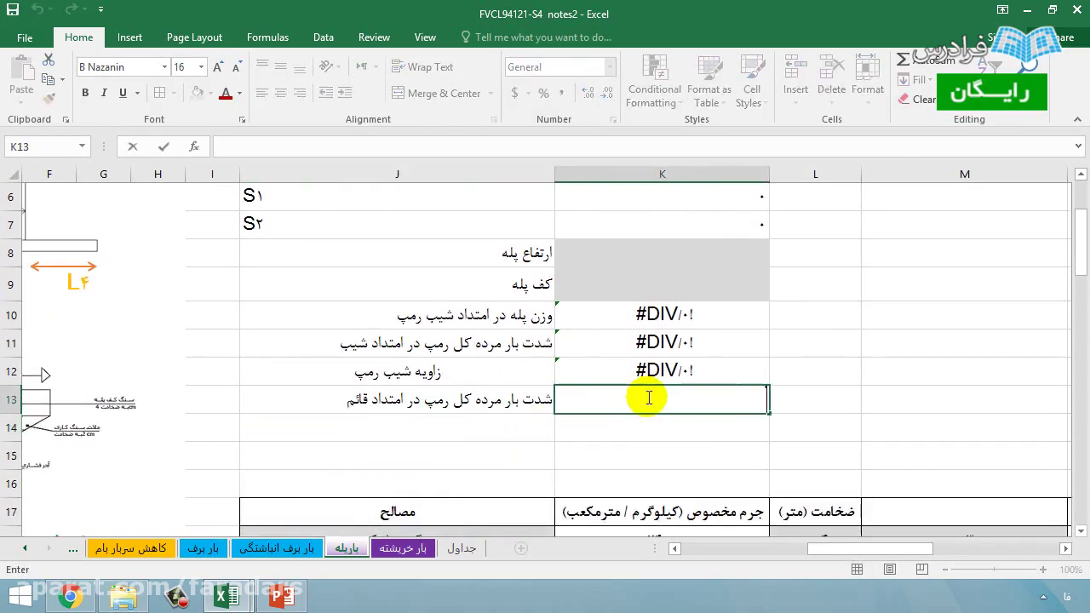
click(692, 352)
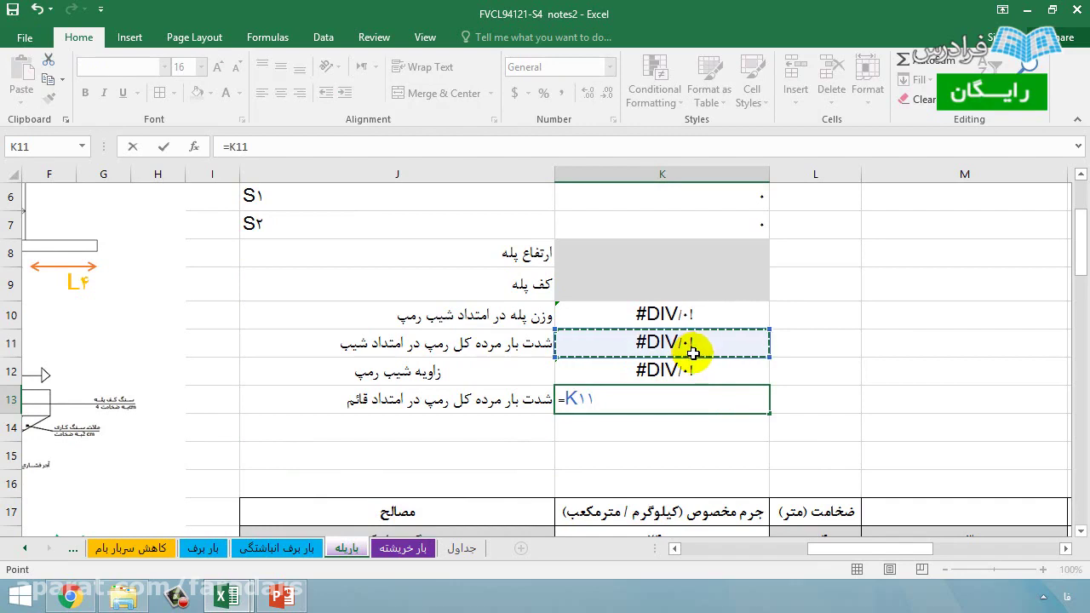
text(/COS()
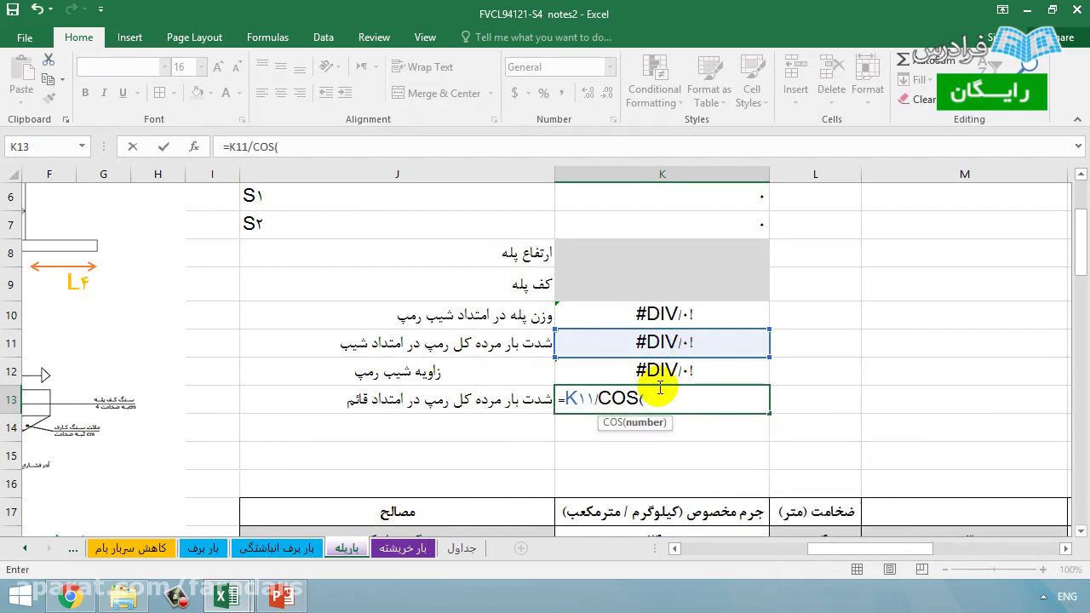
click(669, 376)
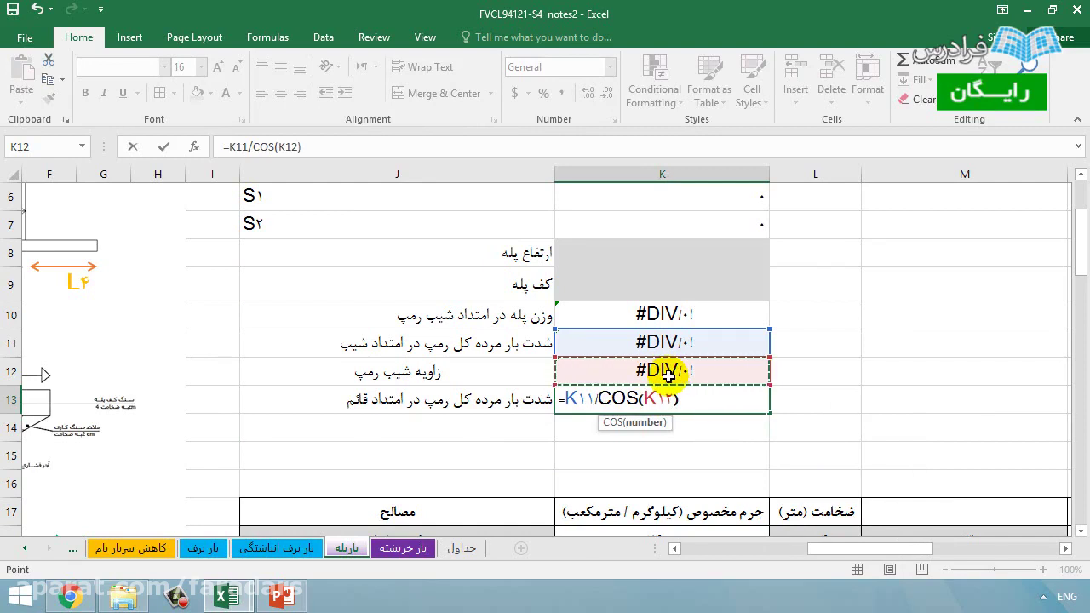
text())
key(Return)
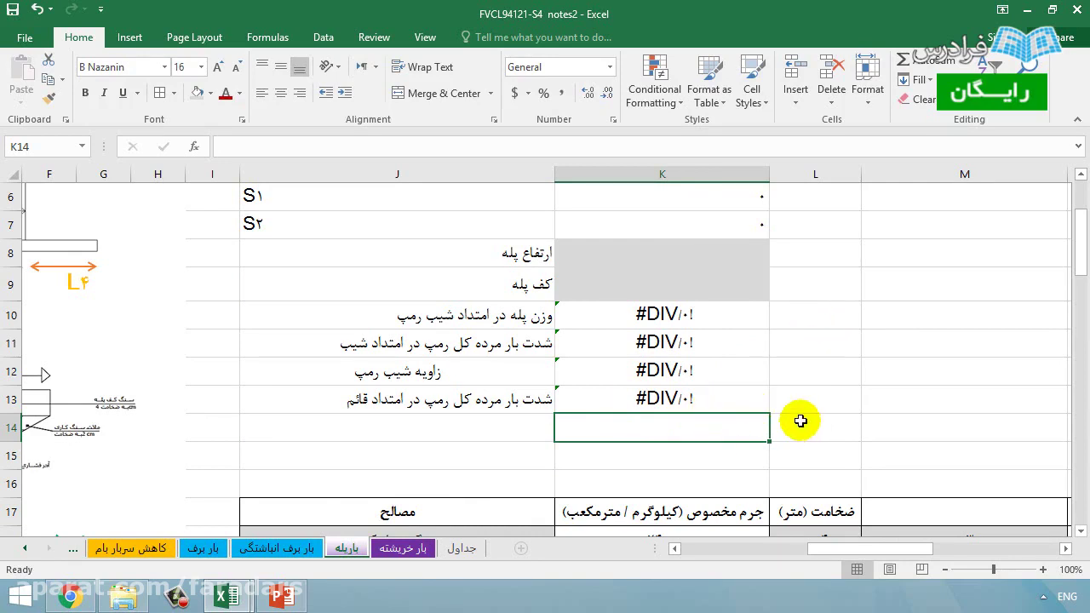
- Label J14 «شدت بارمرده کل در پاگرد» and link K14 to the landing's unit weight with =L46
click(511, 419)
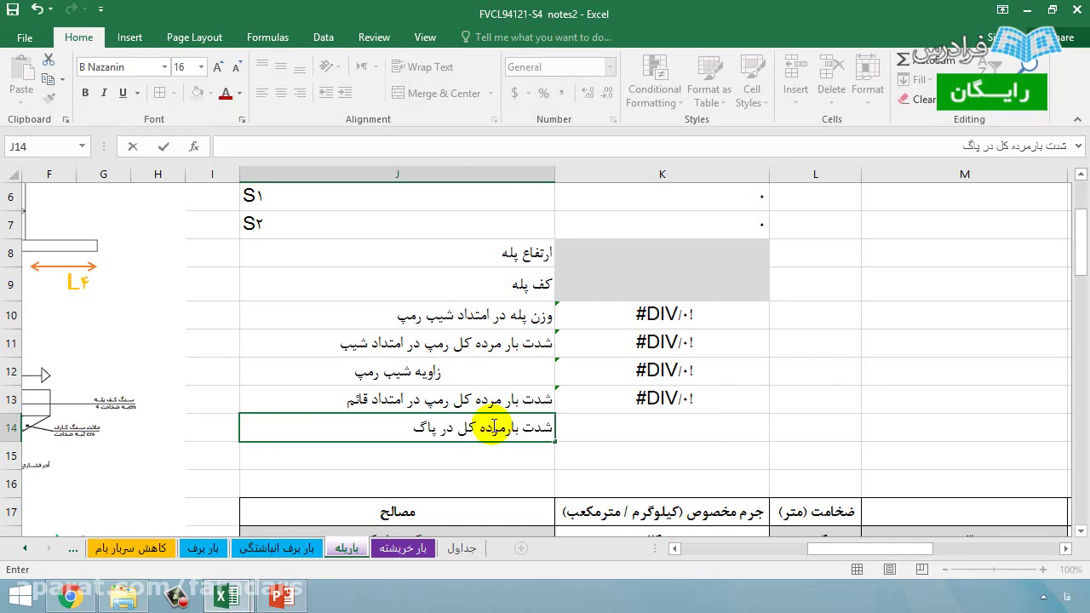
click(657, 401)
click(652, 428)
text(=)
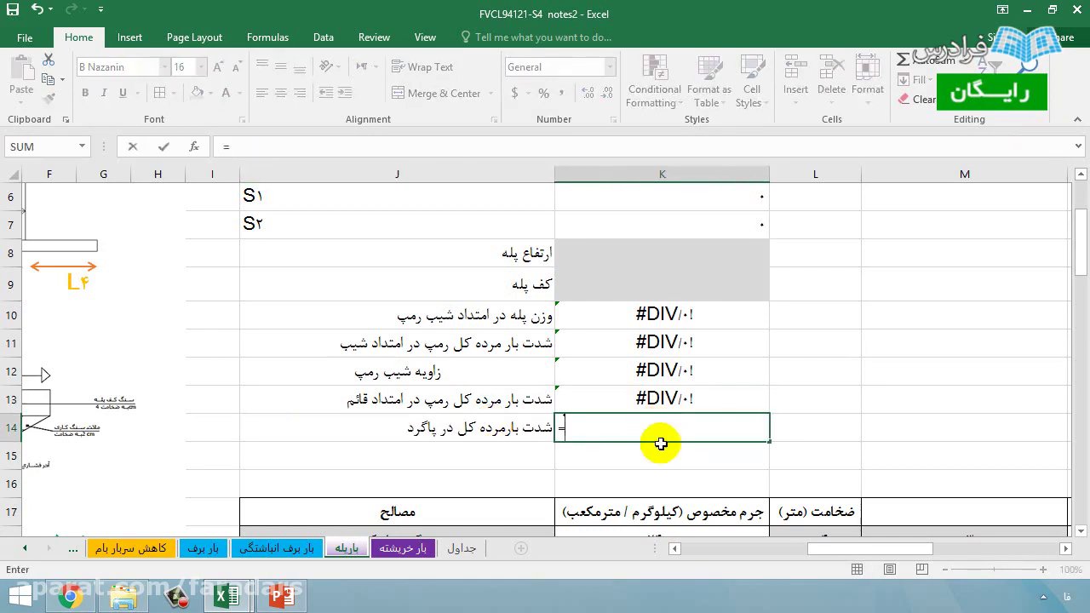
scroll(672, 450, down, 3)
scroll(673, 449, down, 8)
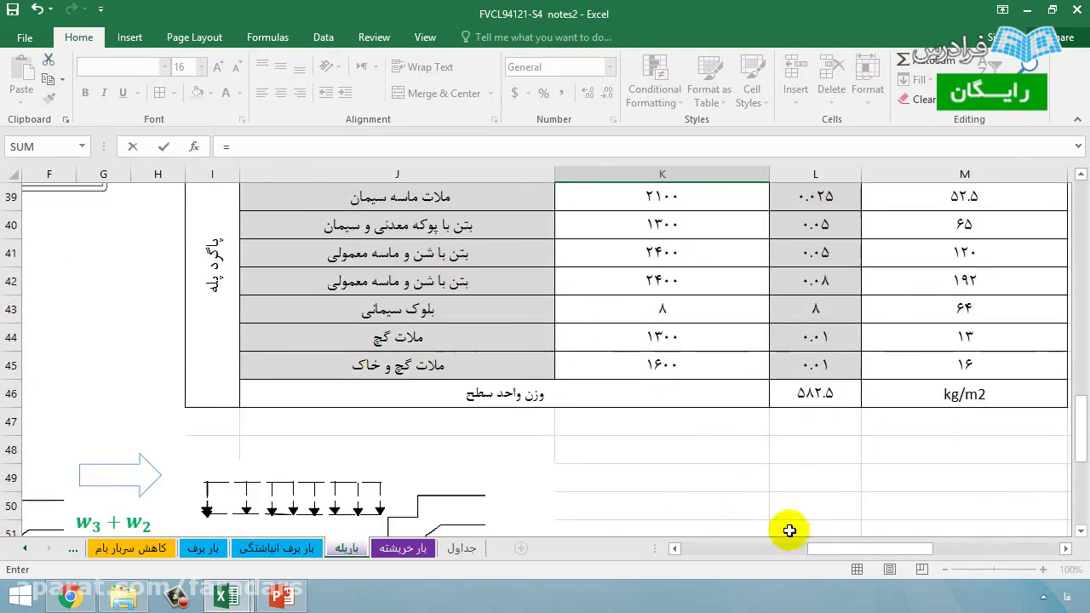
drag(832, 548, 908, 547)
click(670, 405)
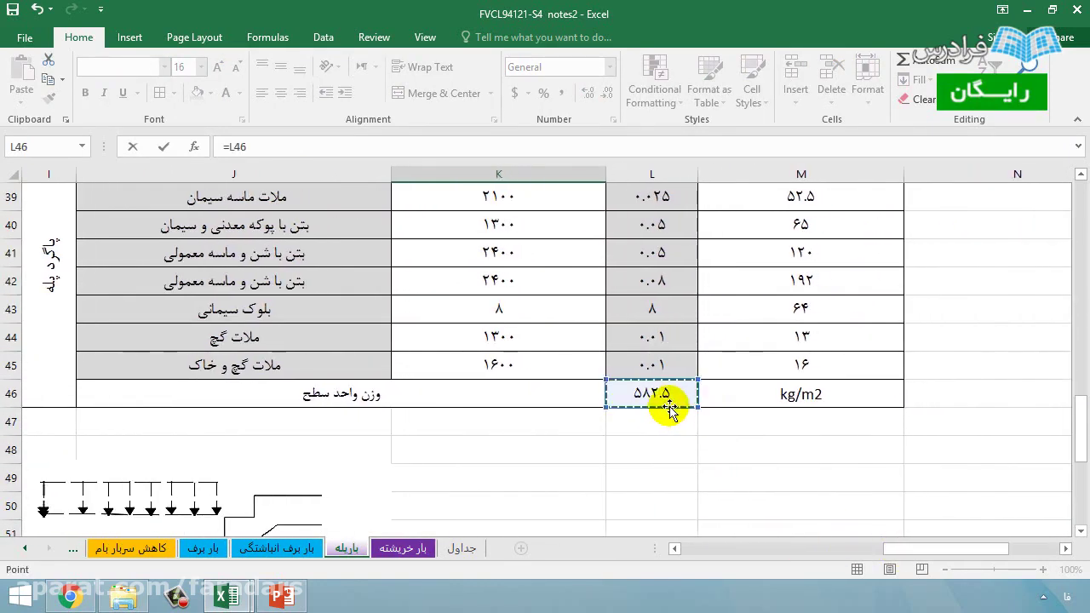
key(Return)
- Apply all borders to the range J2:K14 and centre its contents horizontally and vertically
scroll(418, 500, up, 1)
click(419, 494)
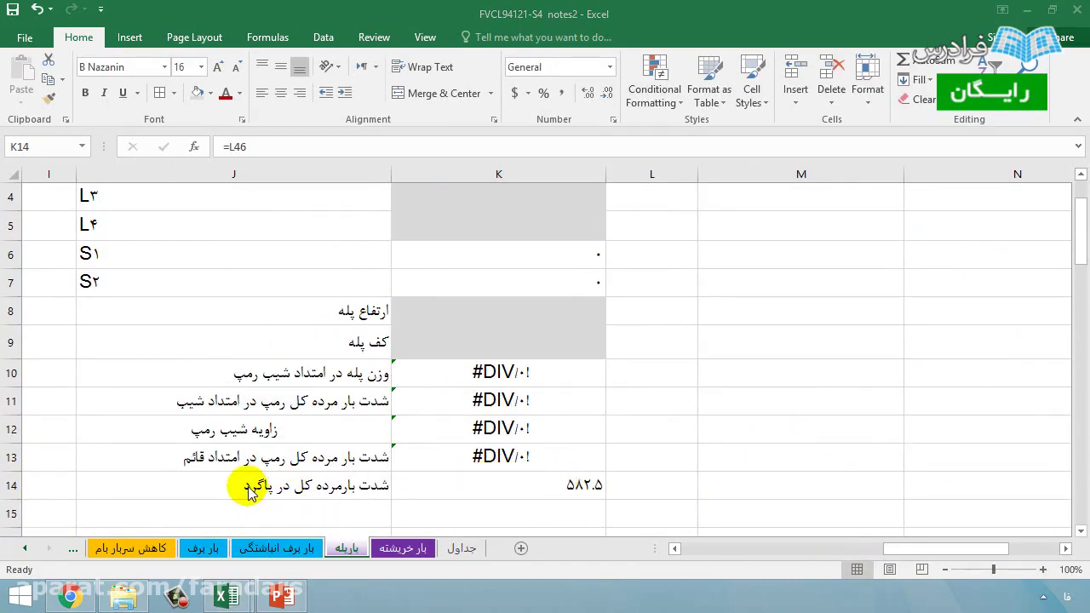
click(102, 488)
drag(102, 488, 540, 230)
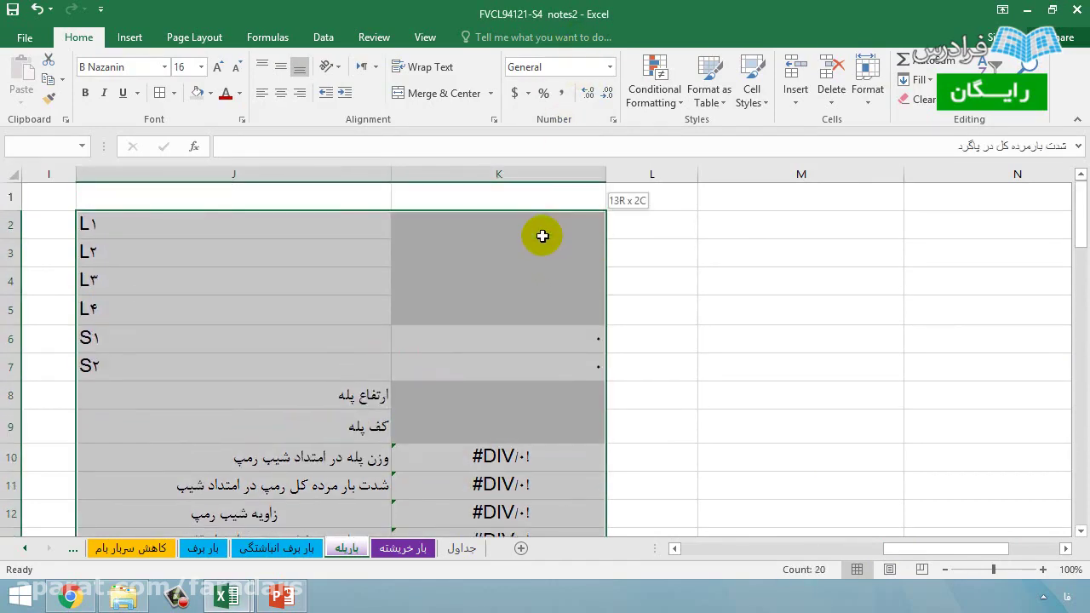
click(159, 93)
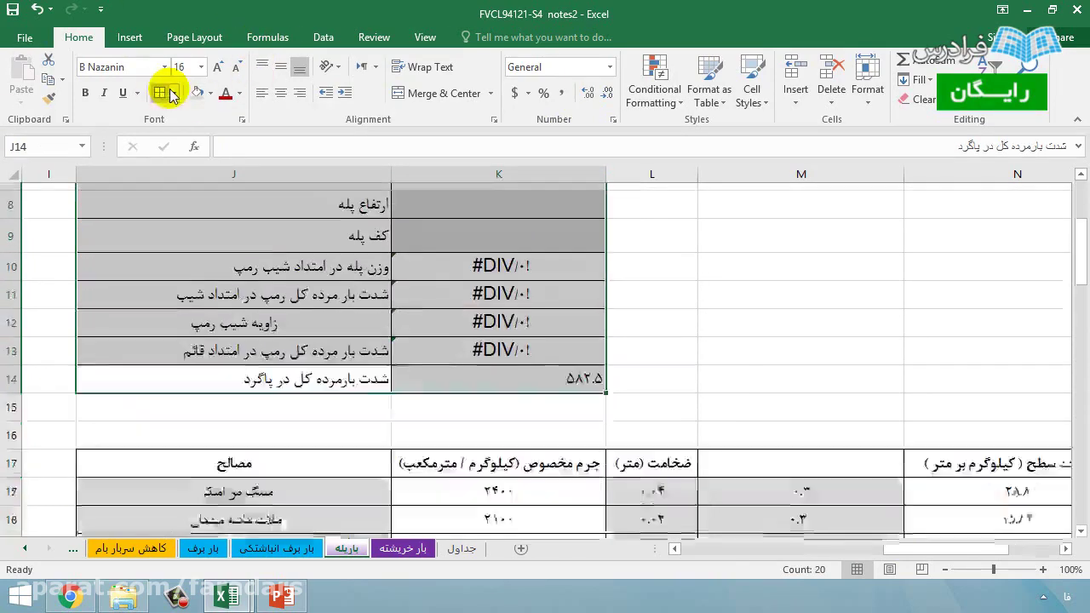
click(281, 93)
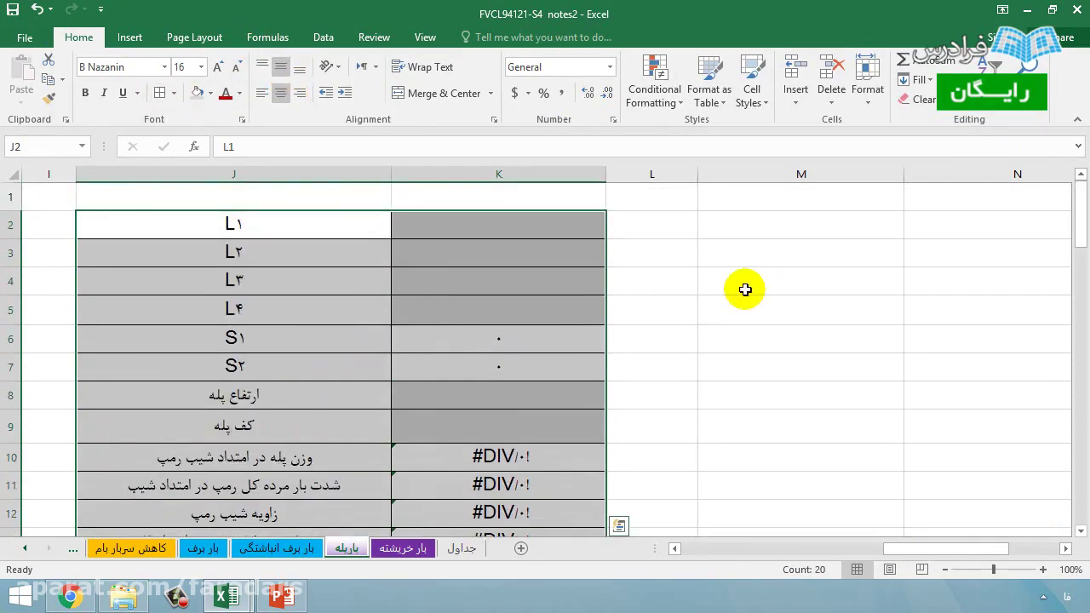
scroll(477, 362, down, 1)
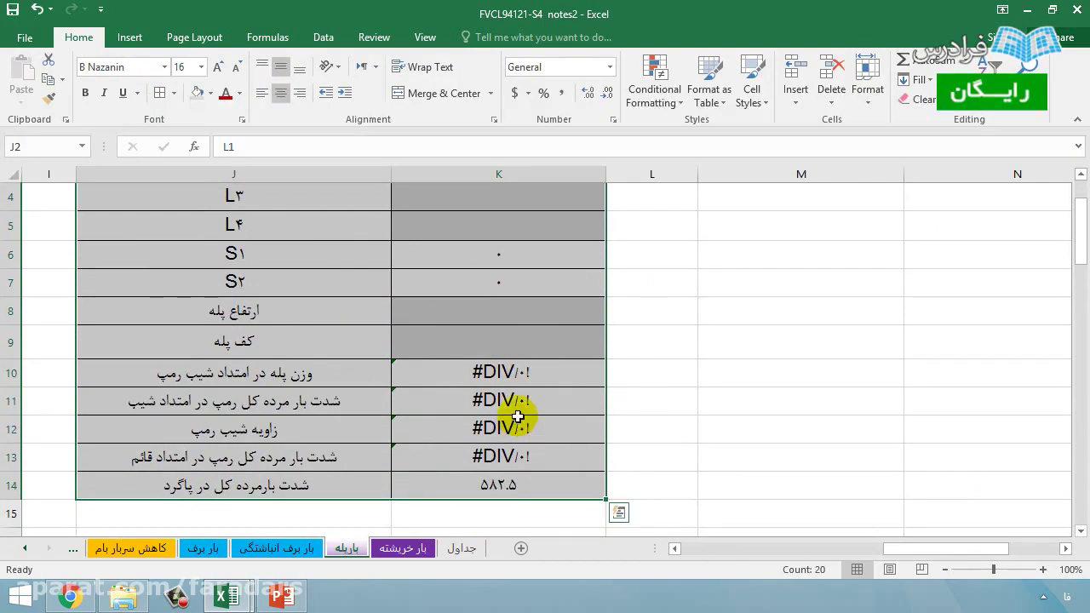
scroll(517, 422, up, 1)
click(459, 289)
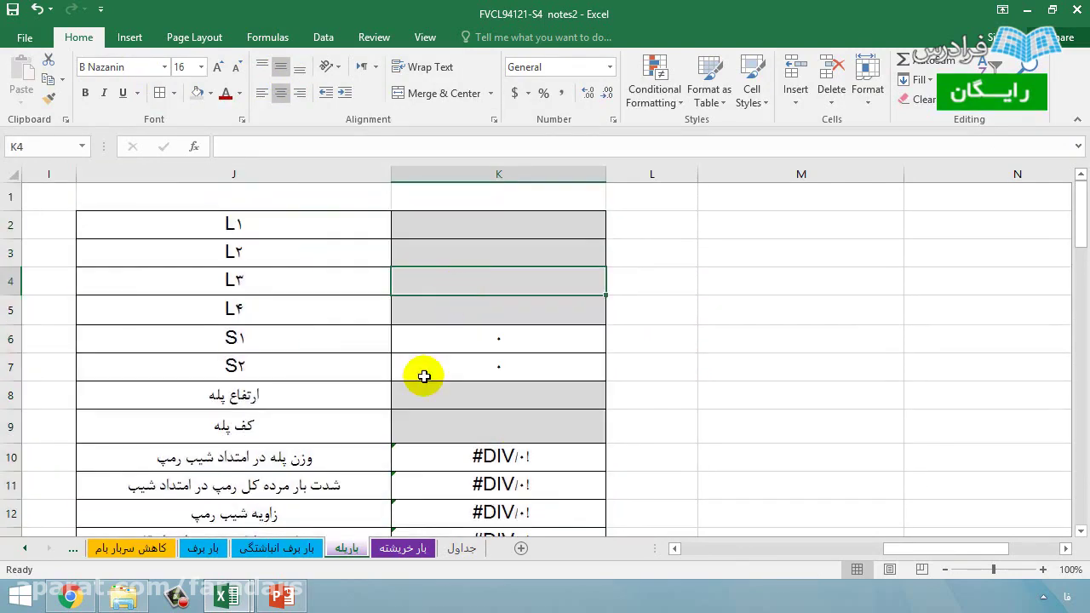
- Review the step height and tread input cells and the load formulas in K8:K14
scroll(435, 388, down, 1)
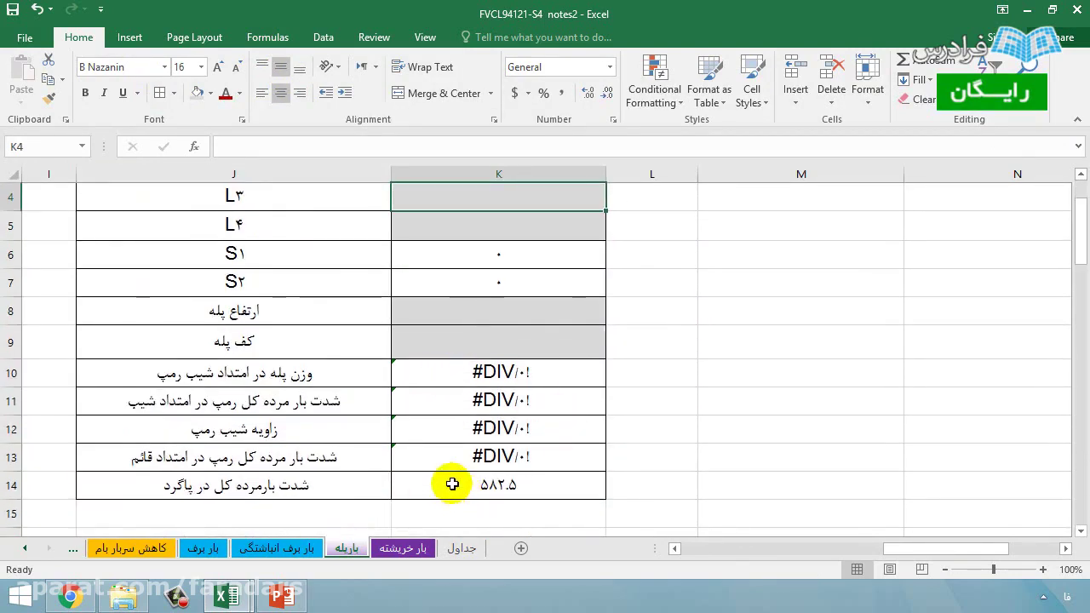
click(439, 305)
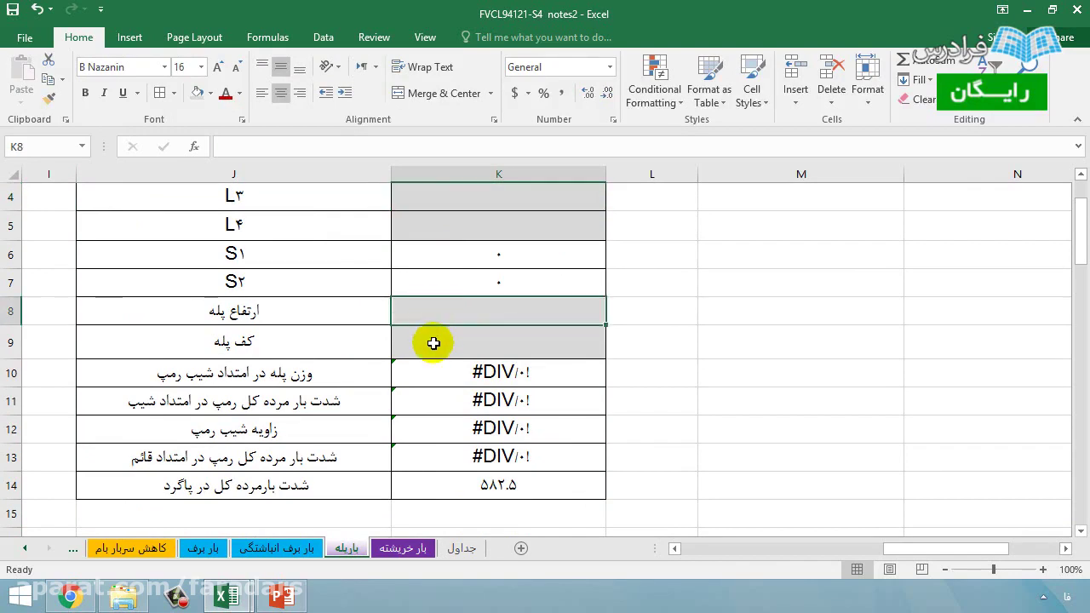
click(431, 342)
click(521, 386)
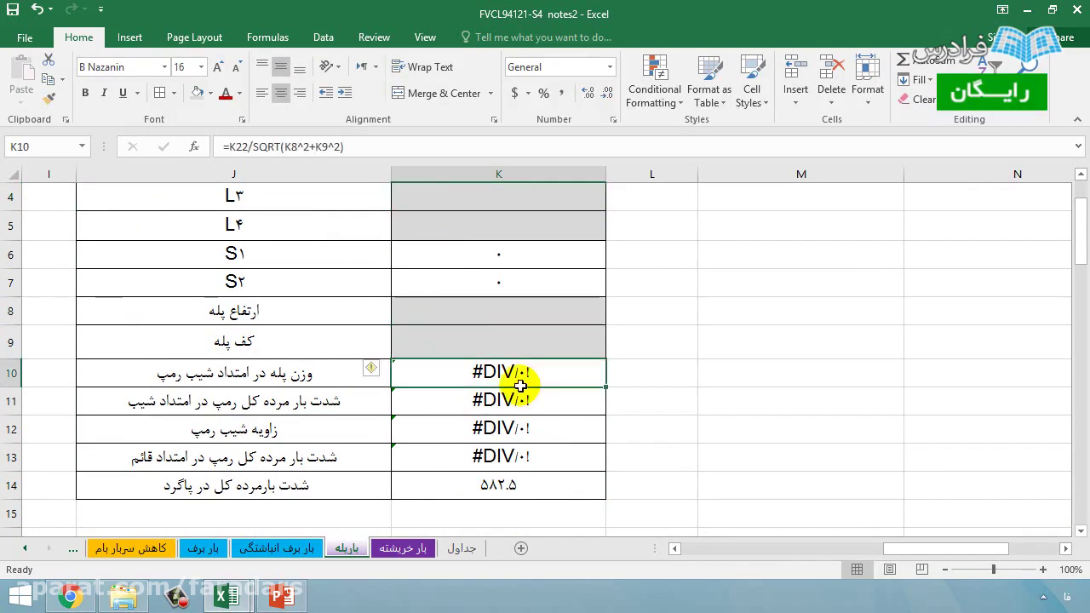
click(511, 428)
click(511, 457)
click(505, 499)
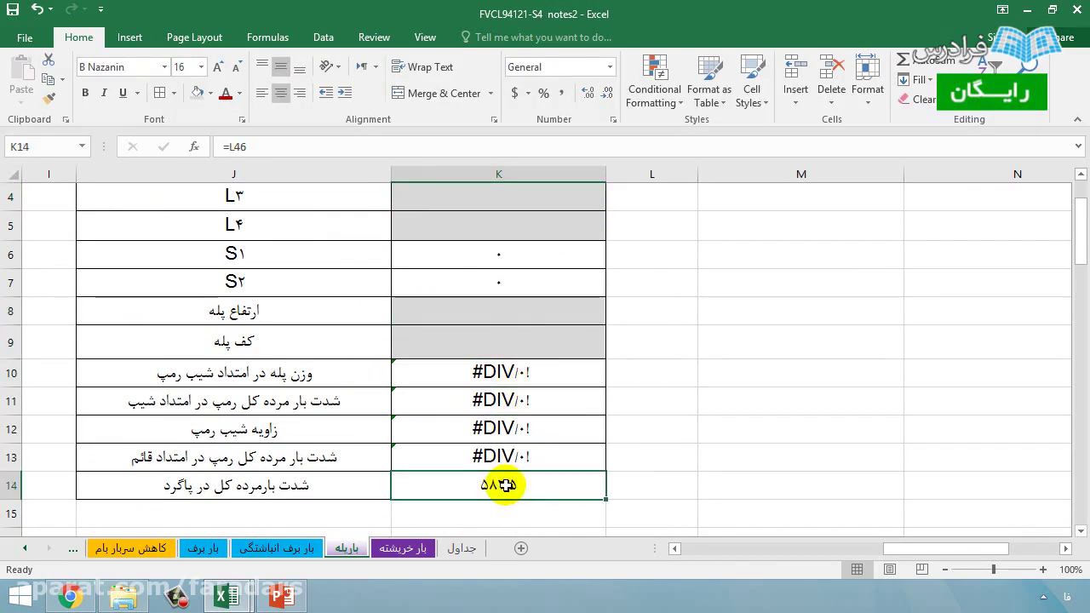
scroll(474, 348, up, 1)
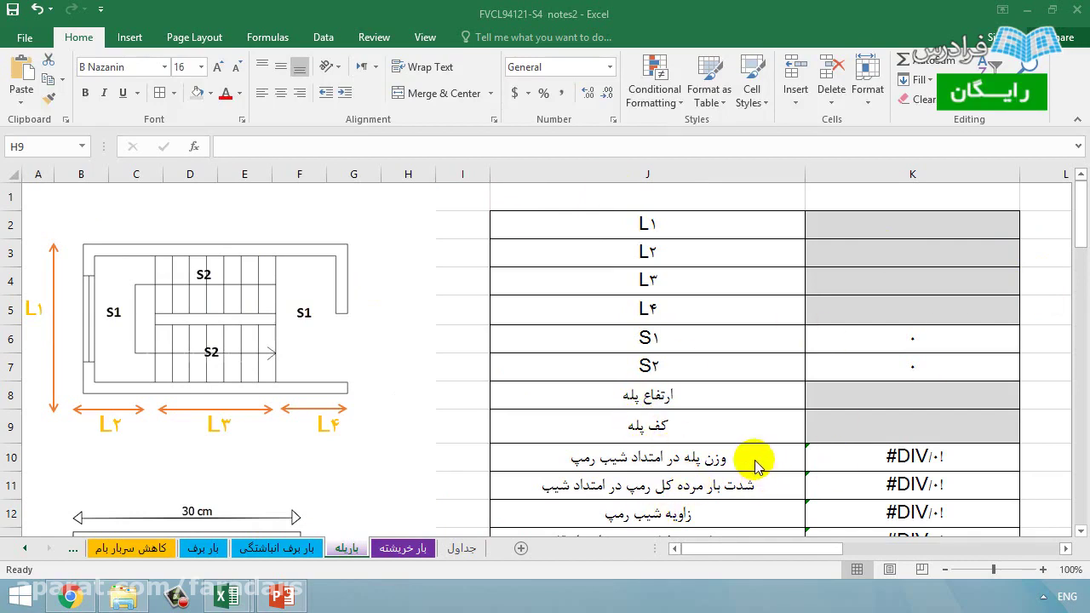
- Enter the labels «بار متمرکز مرده» in M3 and «بار متمرکز زنده» in M4, beside the Pd and PL equations
click(747, 549)
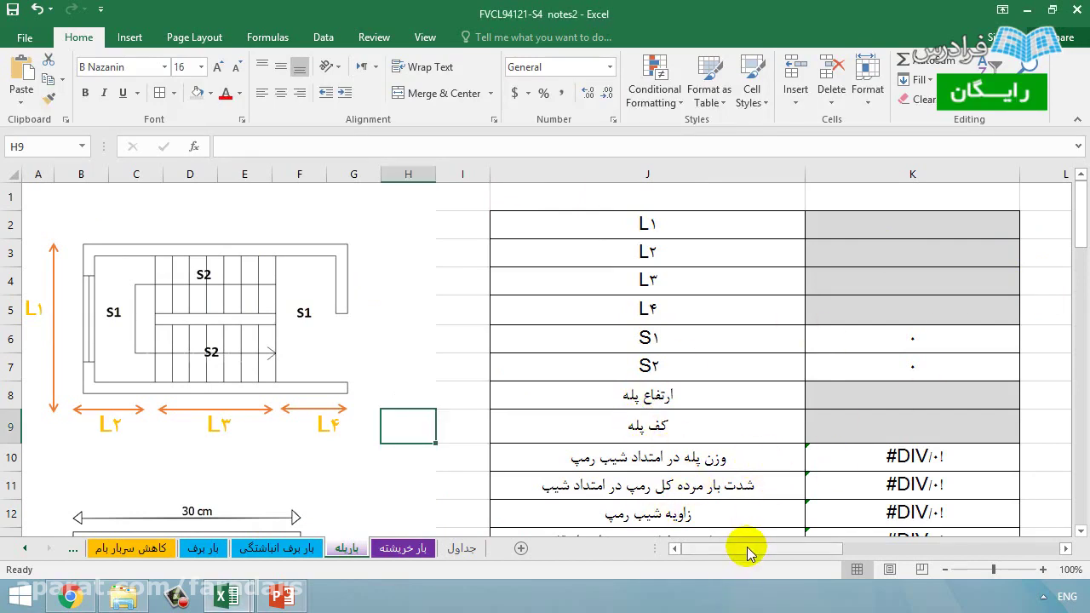
drag(771, 546, 1017, 537)
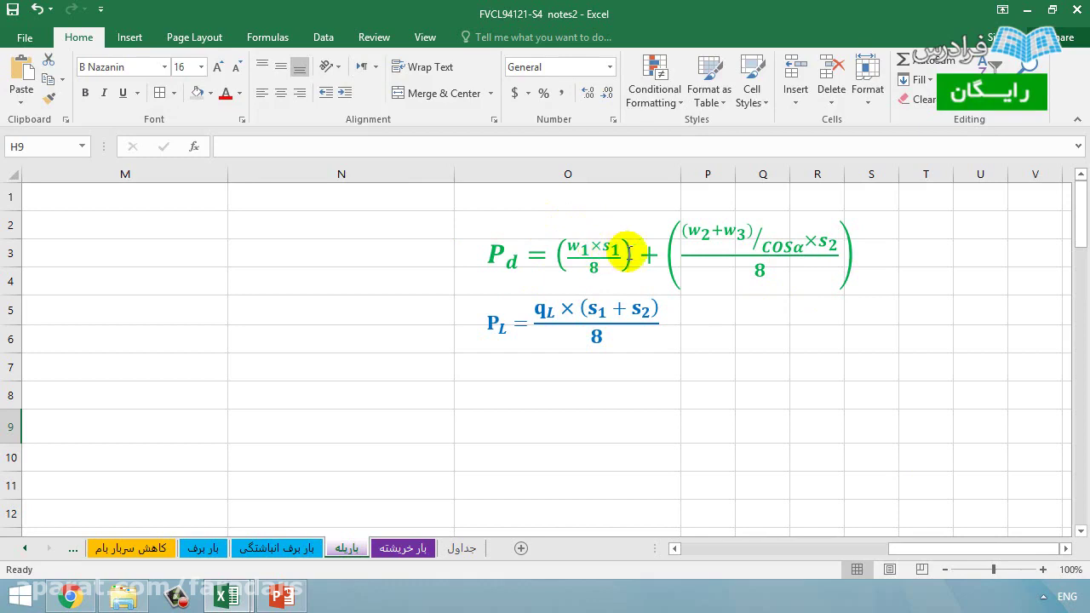
drag(927, 549, 725, 437)
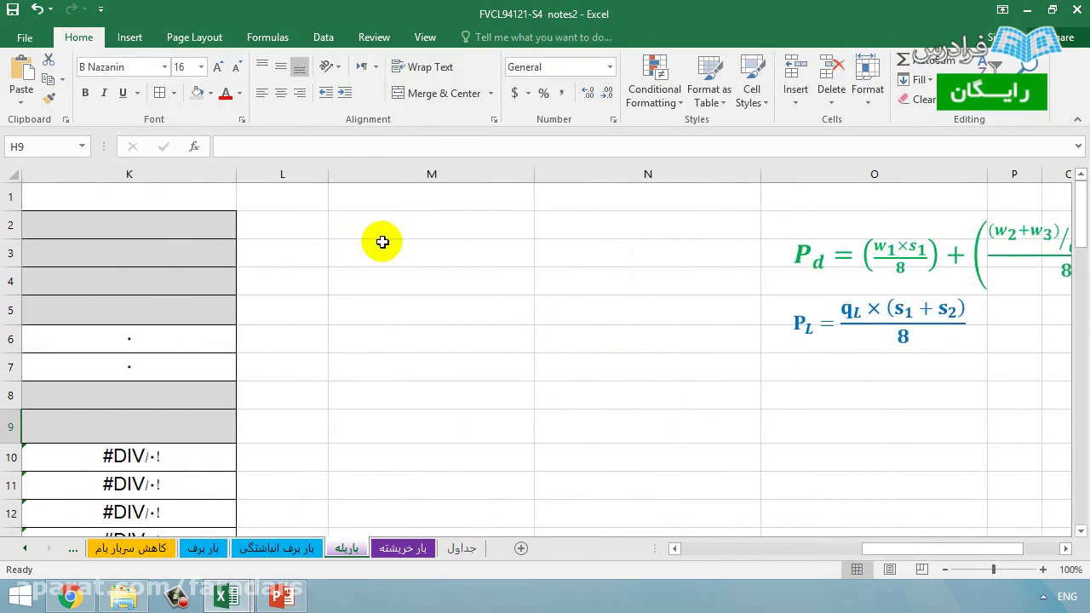
double_click(385, 243)
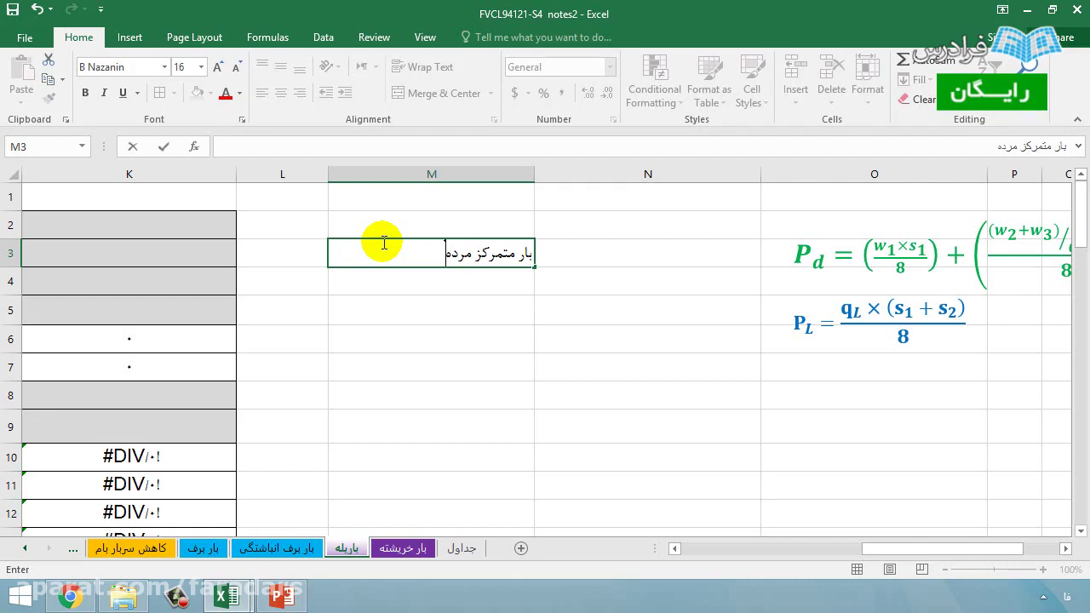
key(Return)
text(بار متمرکز زنده)
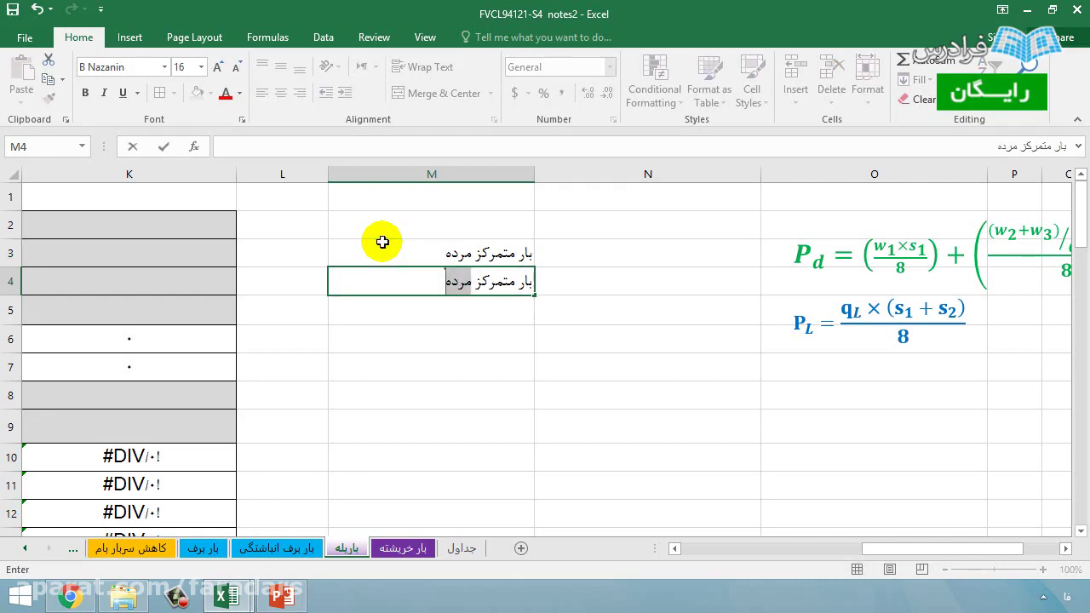
key(Return)
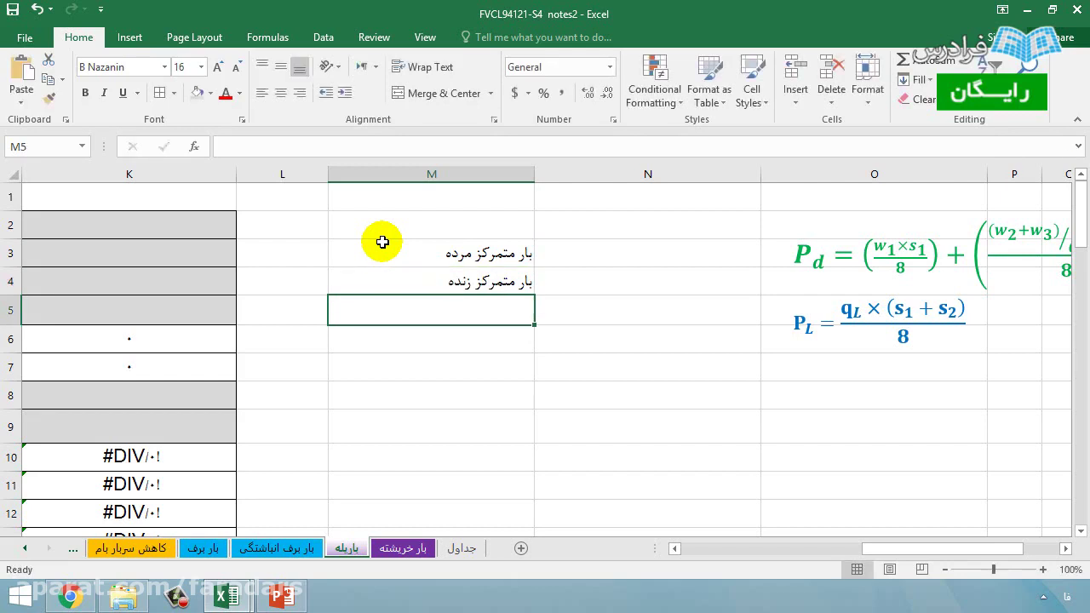
- Start the concentrated dead load formula in N3 with the landing dead load multiplied by S1, =K14*K6
click(580, 251)
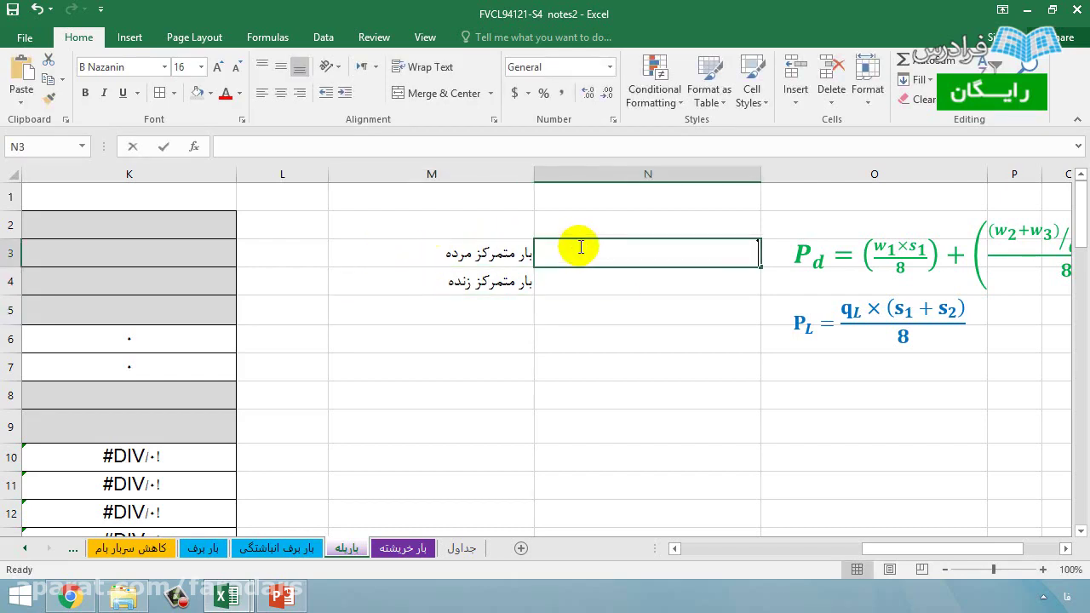
text(ا)
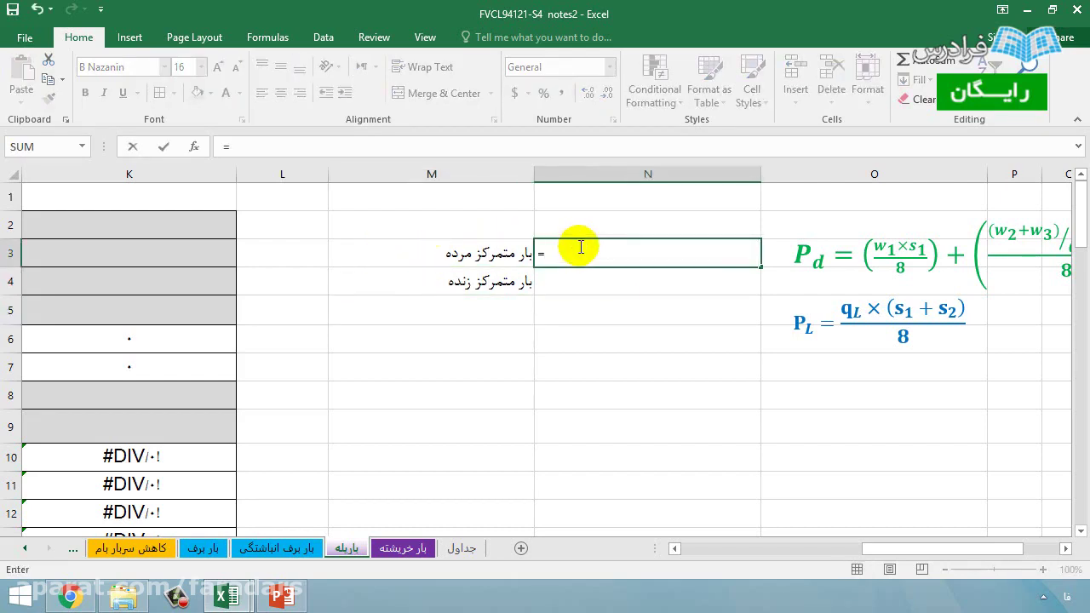
drag(890, 549, 823, 555)
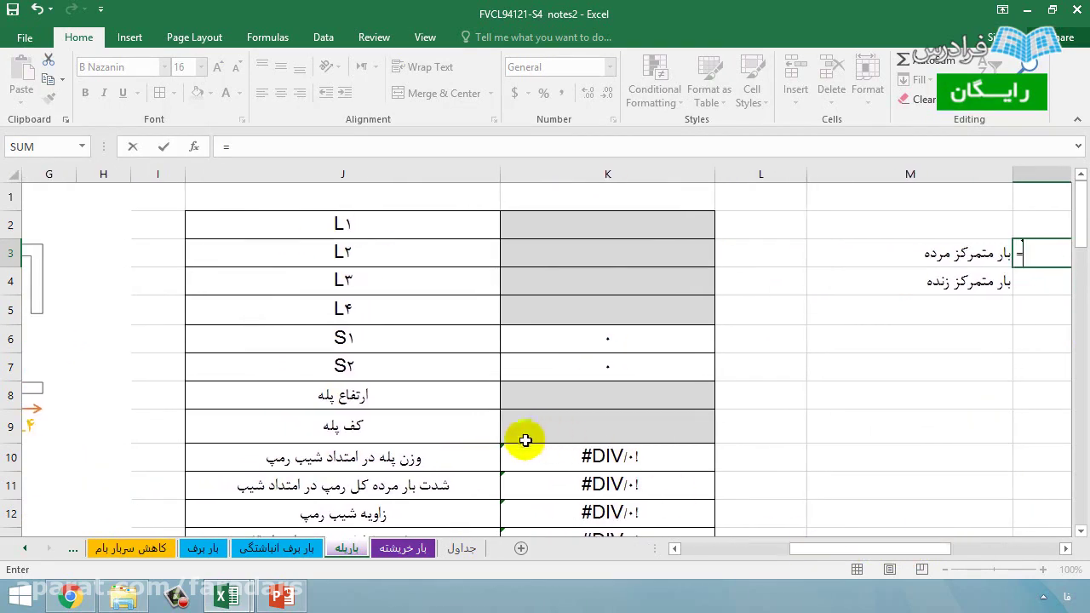
scroll(528, 434, down, 3)
scroll(525, 439, up, 1)
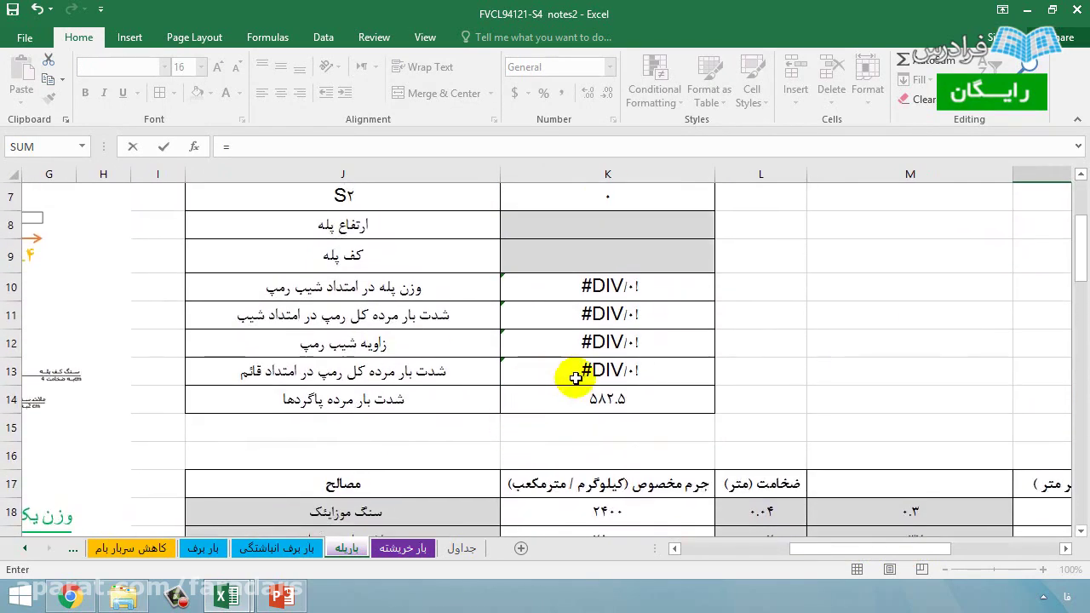
click(594, 399)
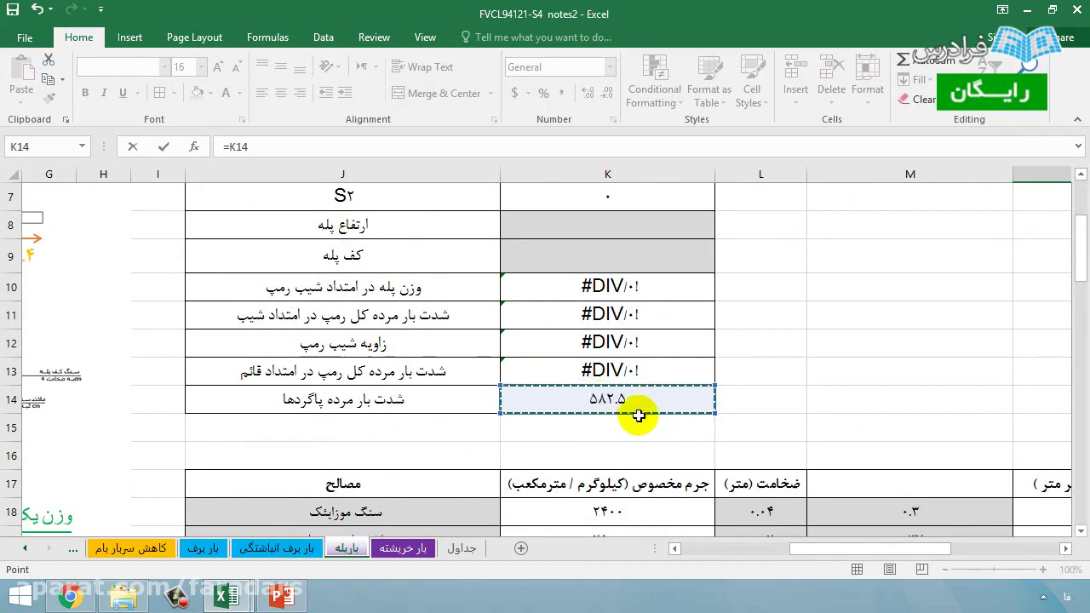
scroll(433, 329, up, 2)
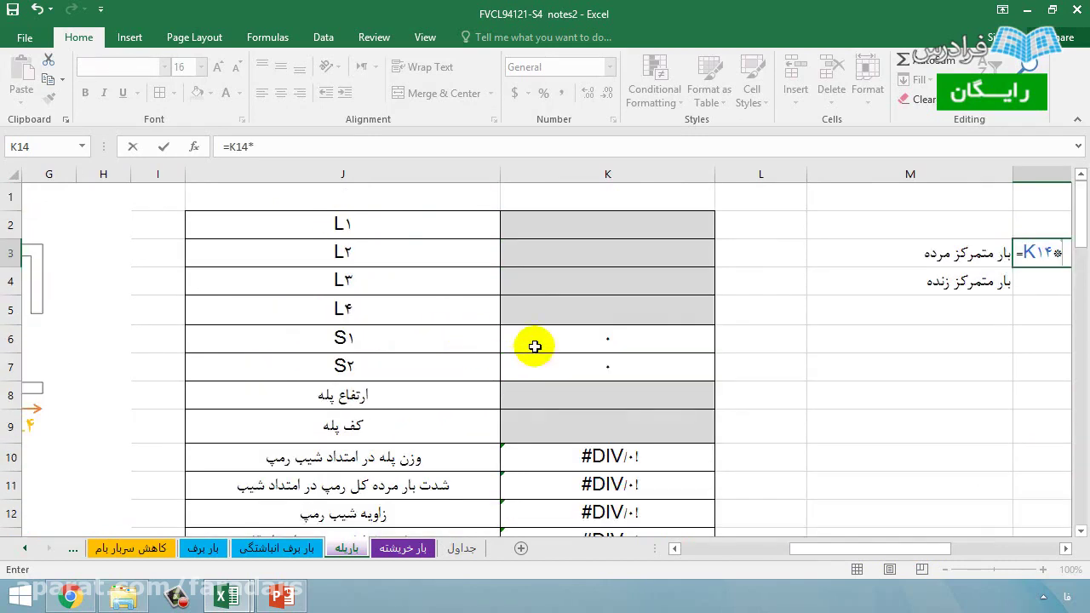
click(601, 340)
mouse_move(799, 556)
mouse_down()
mouse_move(708, 558)
mouse_move(868, 557)
mouse_up()
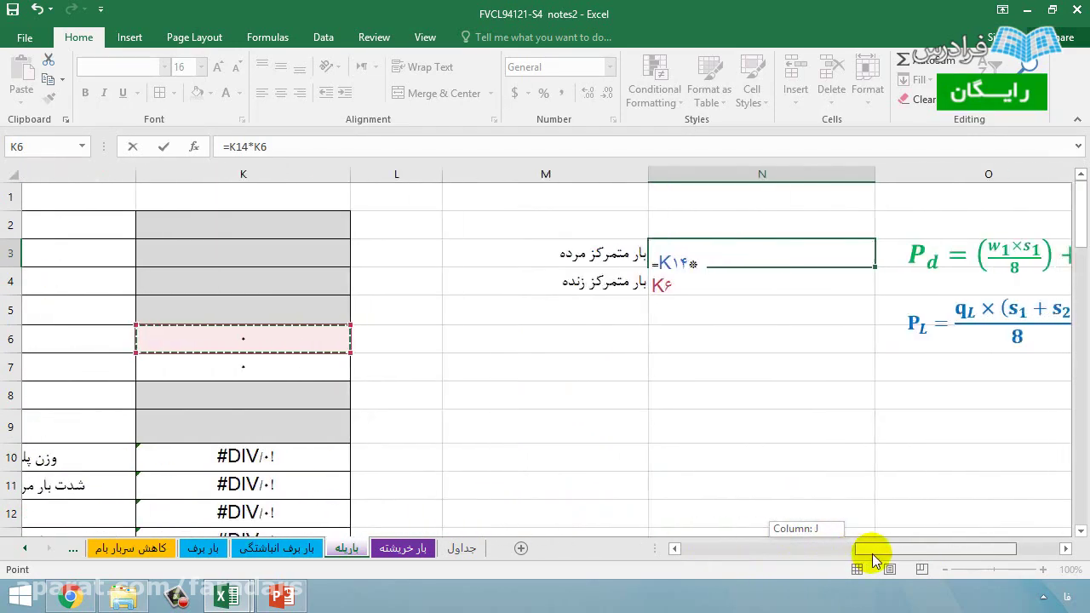
- Enclose the K14*K6 product in parentheses and divide it by 8, so N3 reads =(K14*K6)/8+
text()/)
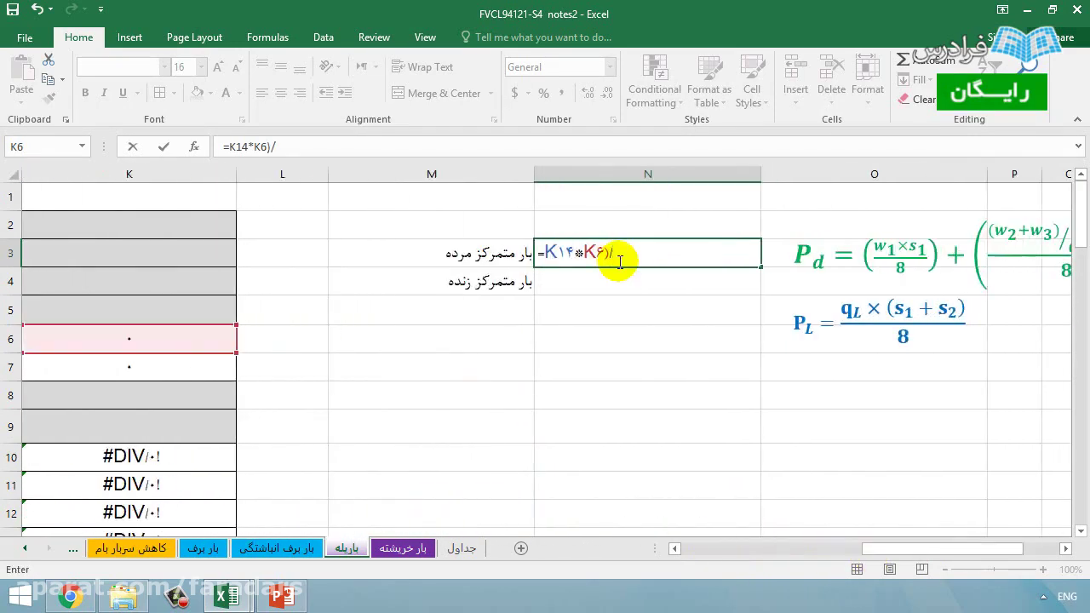
text(8)
click(544, 253)
text(()
click(636, 252)
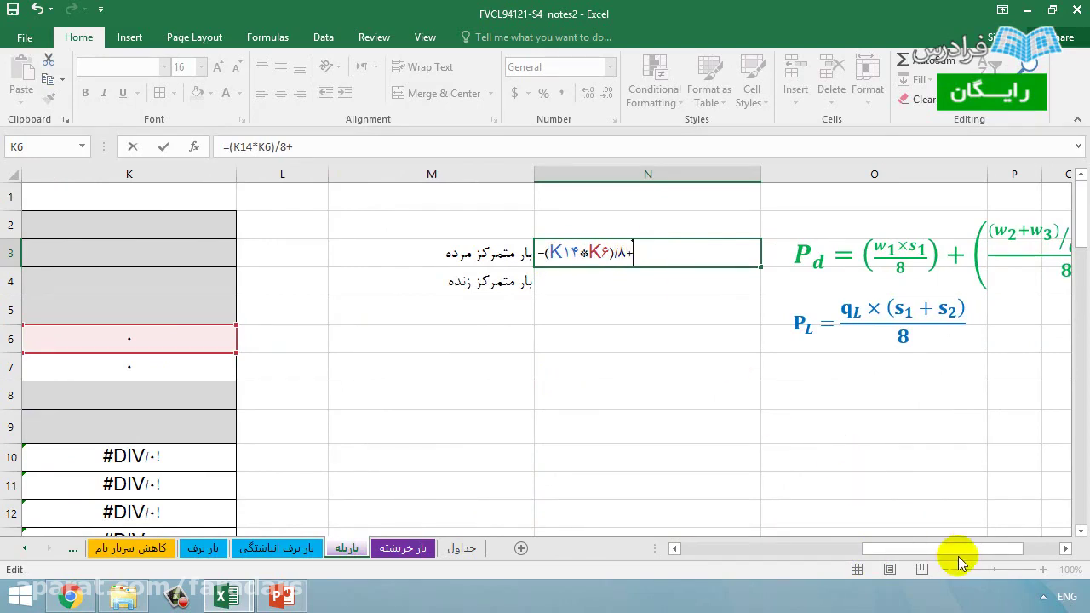
- Complete the N3 formula with the ramp's vertical dead load times S2 over 8, giving =(K14*K6)/8+K13*K7/8
drag(997, 548, 1051, 548)
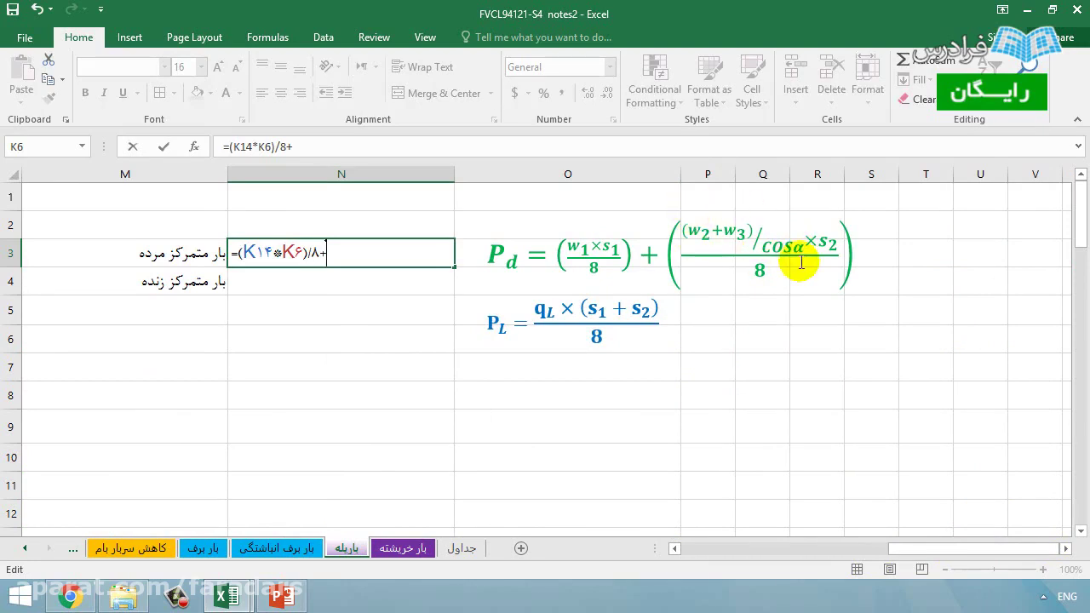
drag(1030, 548, 759, 546)
scroll(747, 481, down, 1)
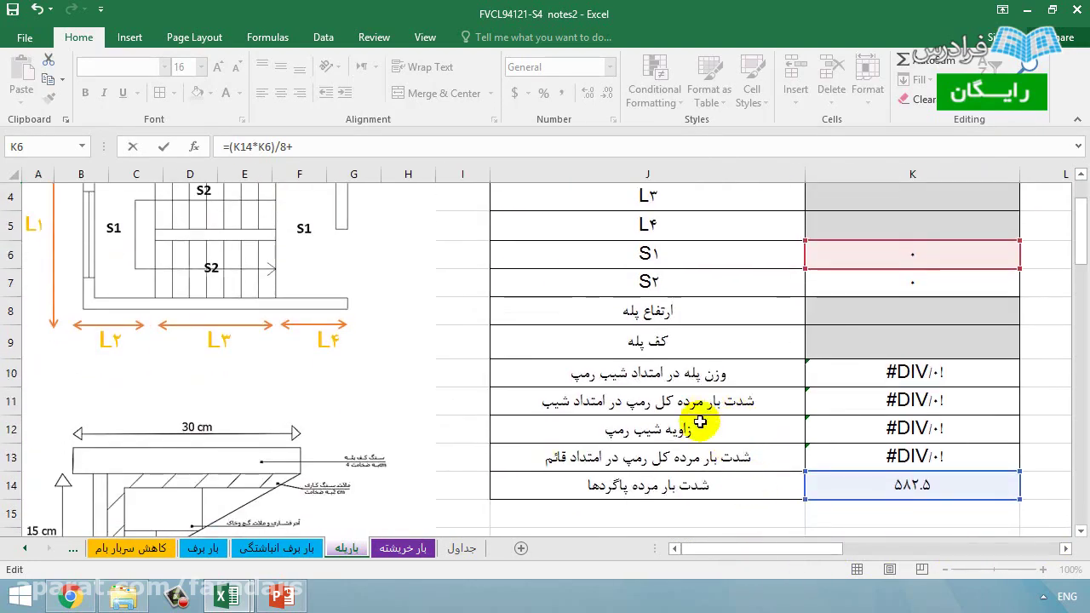
click(664, 456)
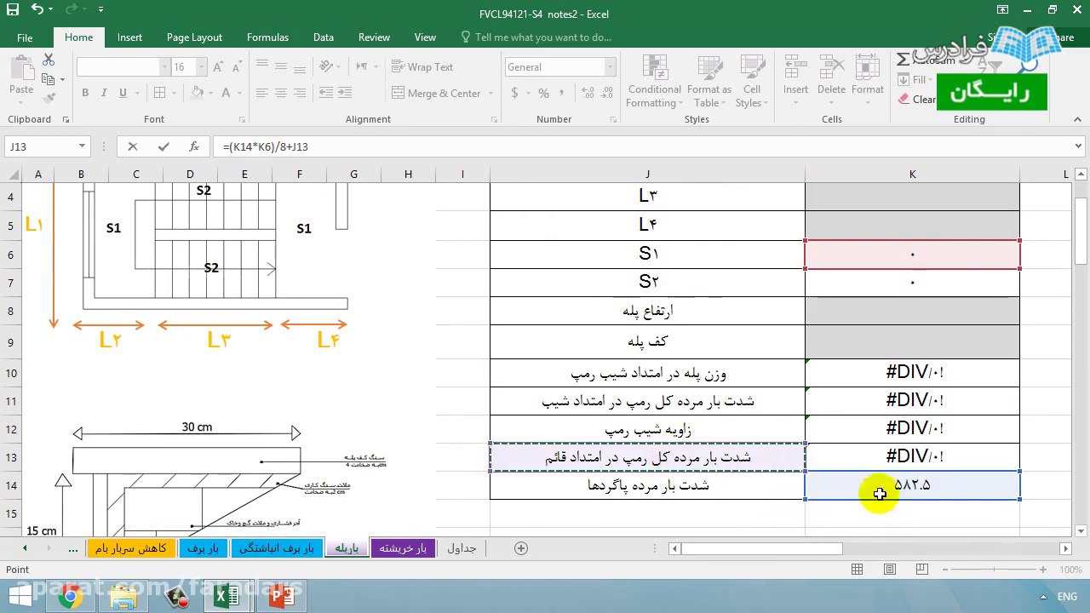
click(878, 457)
drag(808, 550, 1014, 550)
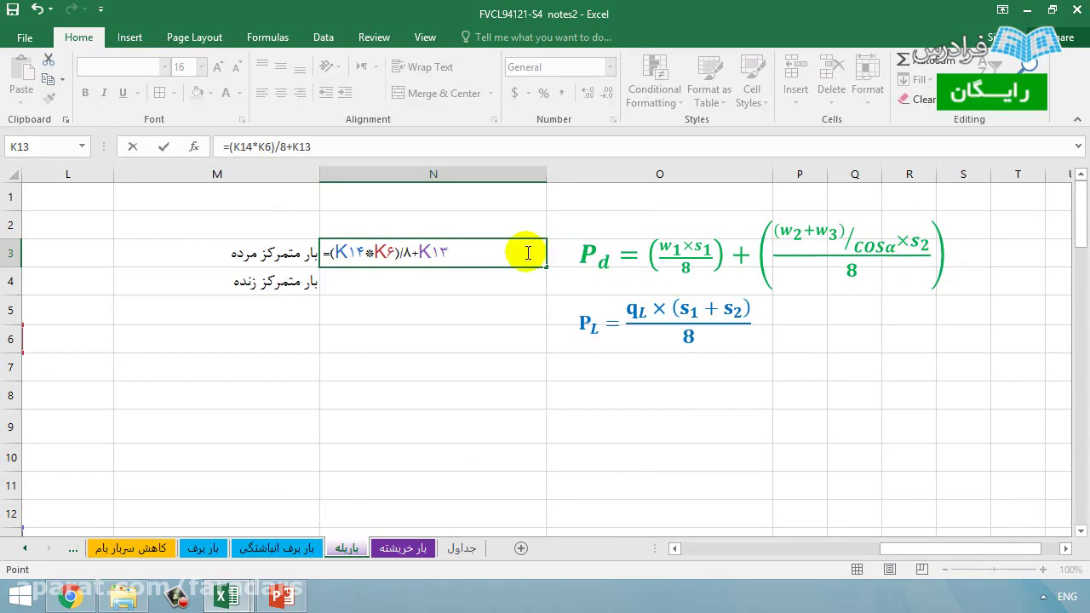
mouse_move(961, 555)
mouse_down()
mouse_move(775, 554)
mouse_move(862, 555)
mouse_move(963, 534)
mouse_move(905, 550)
mouse_move(1022, 550)
mouse_move(982, 546)
mouse_up()
click(796, 366)
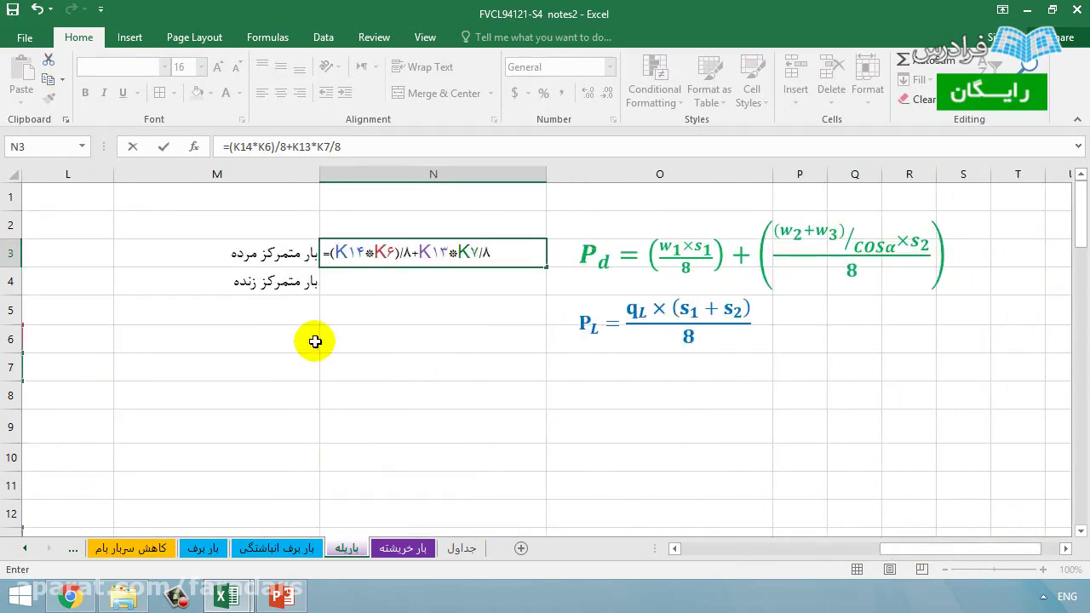
key(Return)
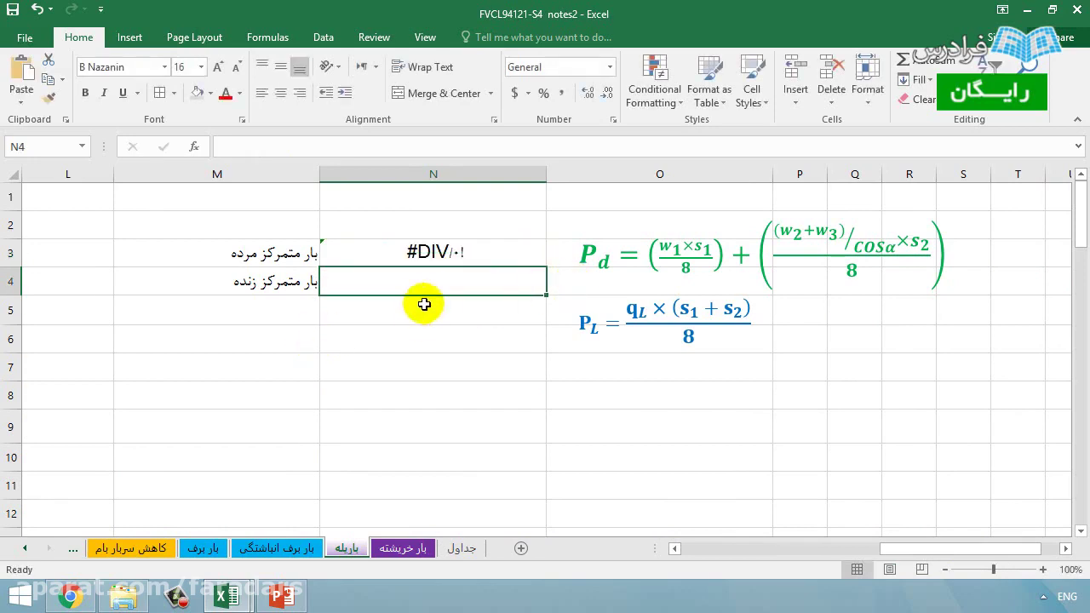
- Label J1 «بار زنده راه پله» and shade K1 grey as its input cell
drag(920, 550, 677, 552)
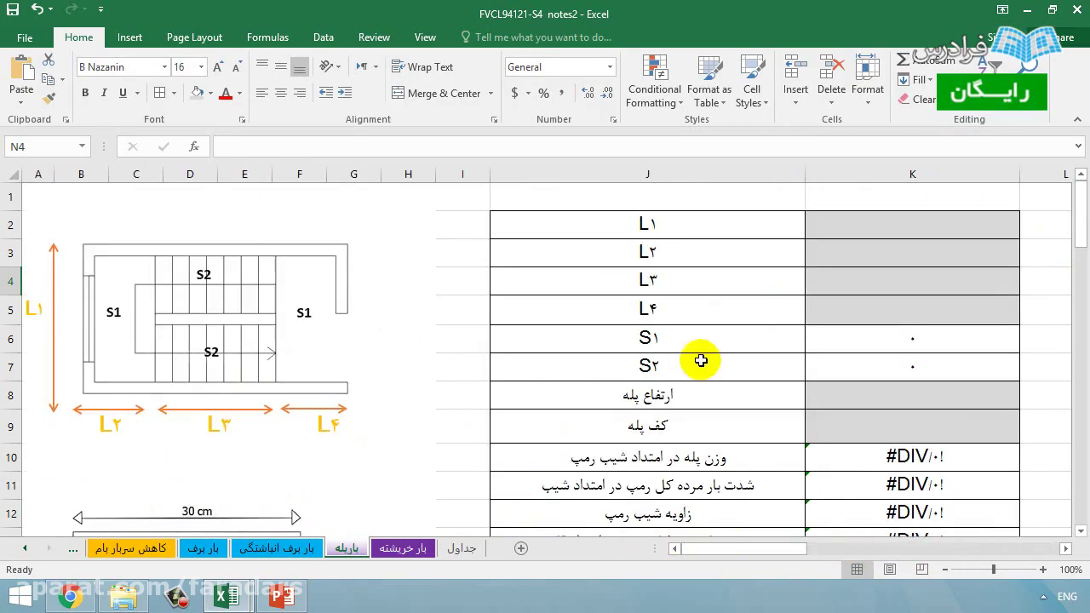
click(647, 196)
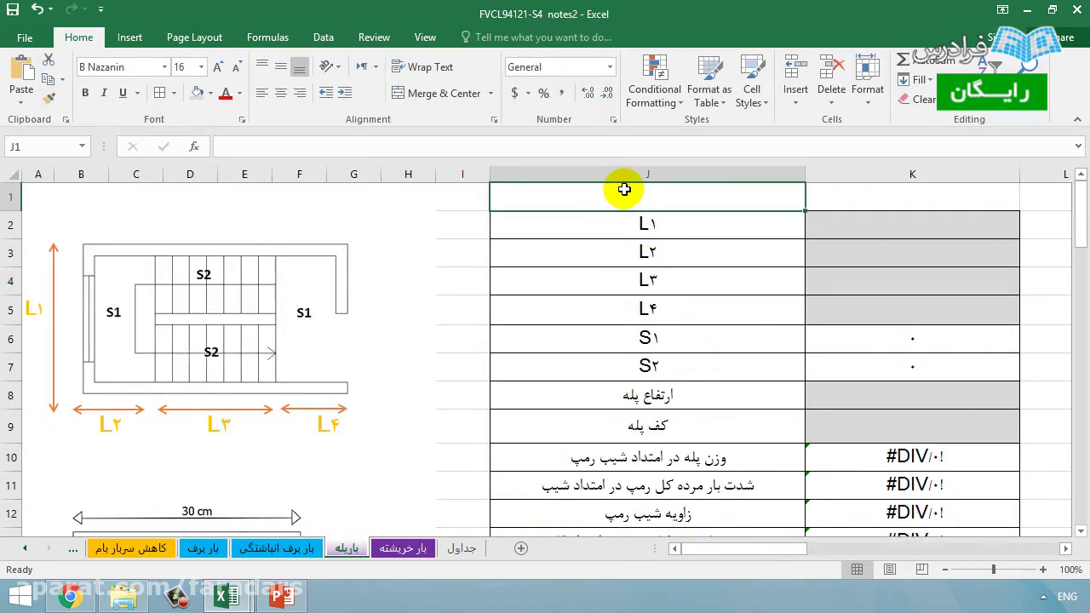
text(بار زنده ر)
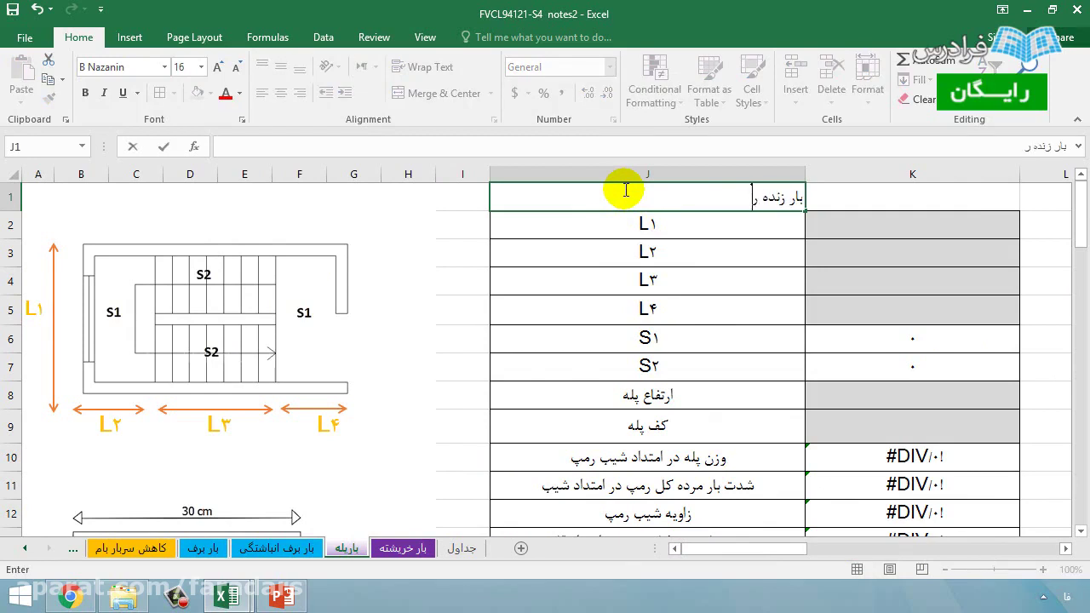
key(Return)
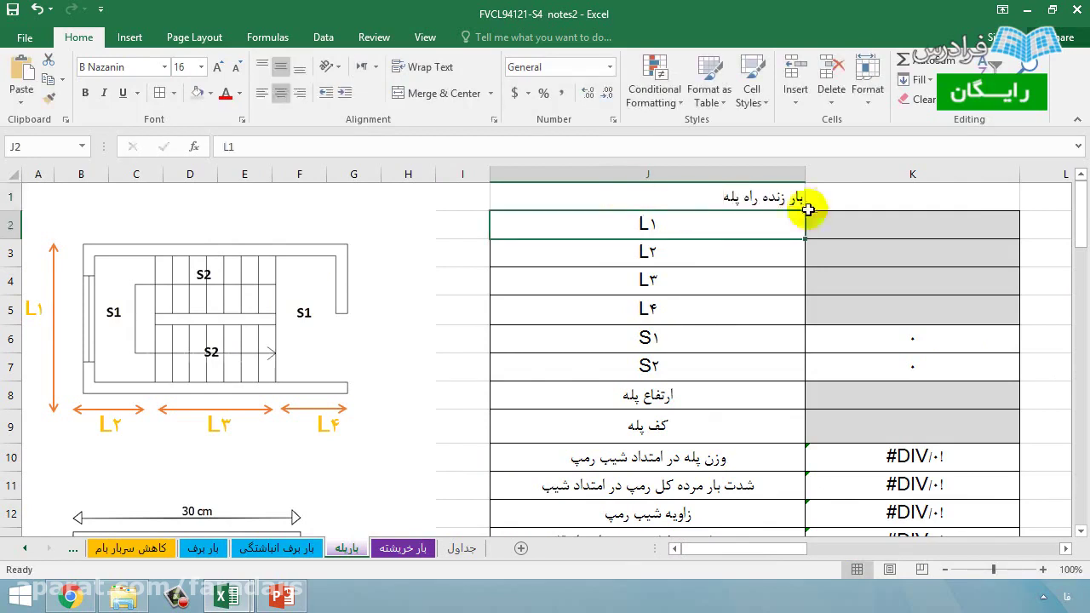
click(876, 195)
click(202, 97)
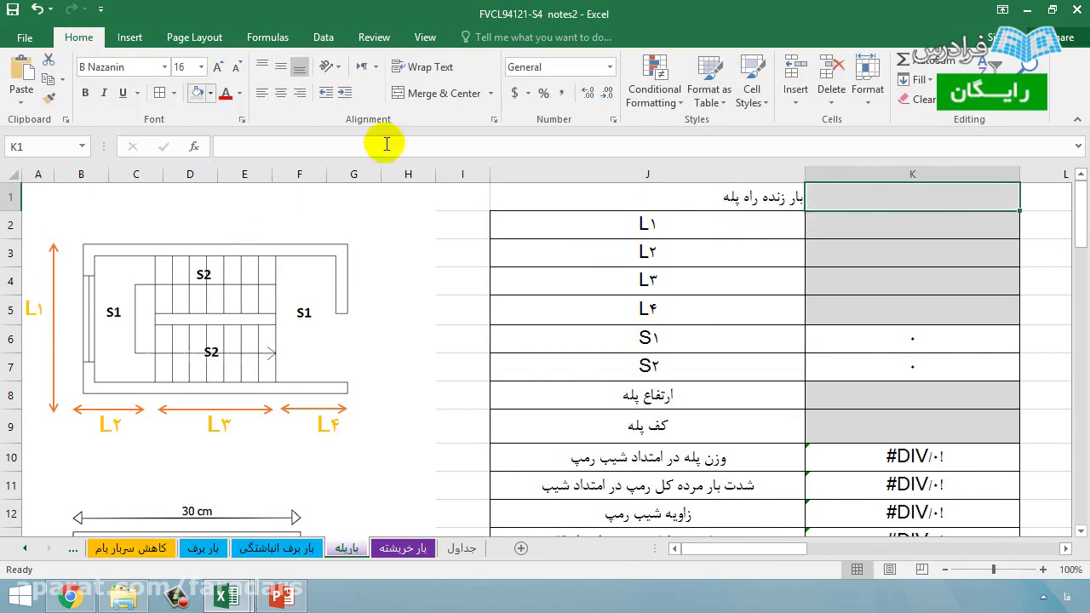
- Start the concentrated live load formula in N4 with the staircase live load, =K1*
drag(797, 558, 1000, 531)
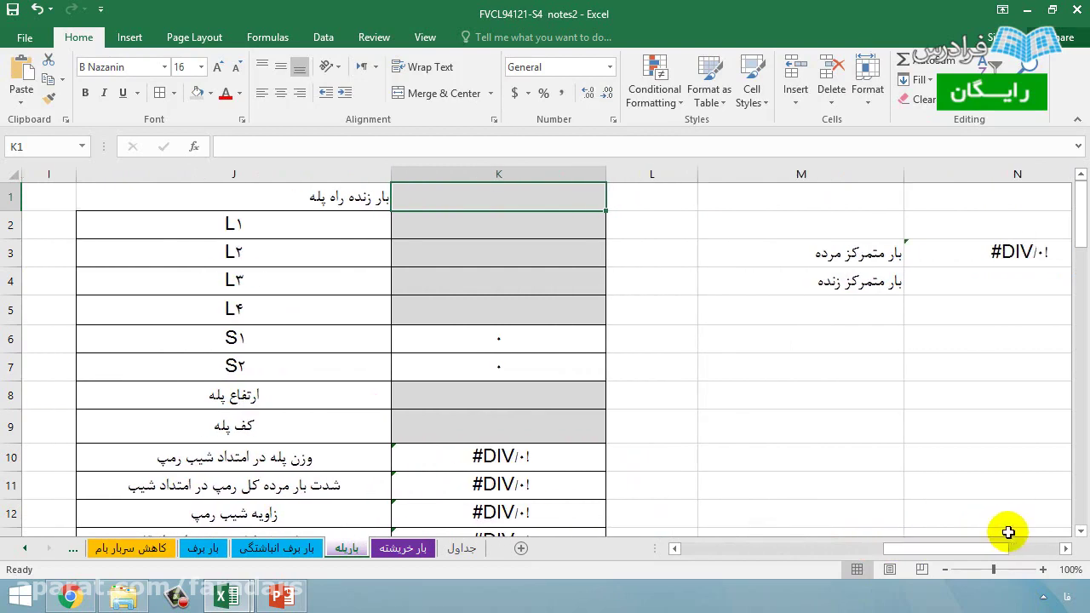
click(969, 282)
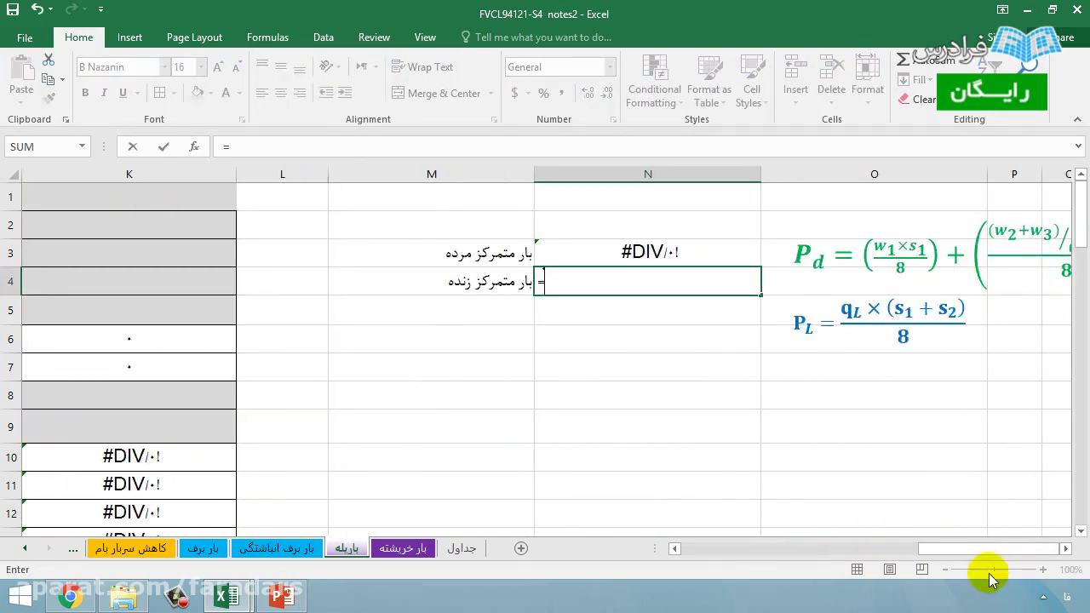
drag(988, 555, 904, 554)
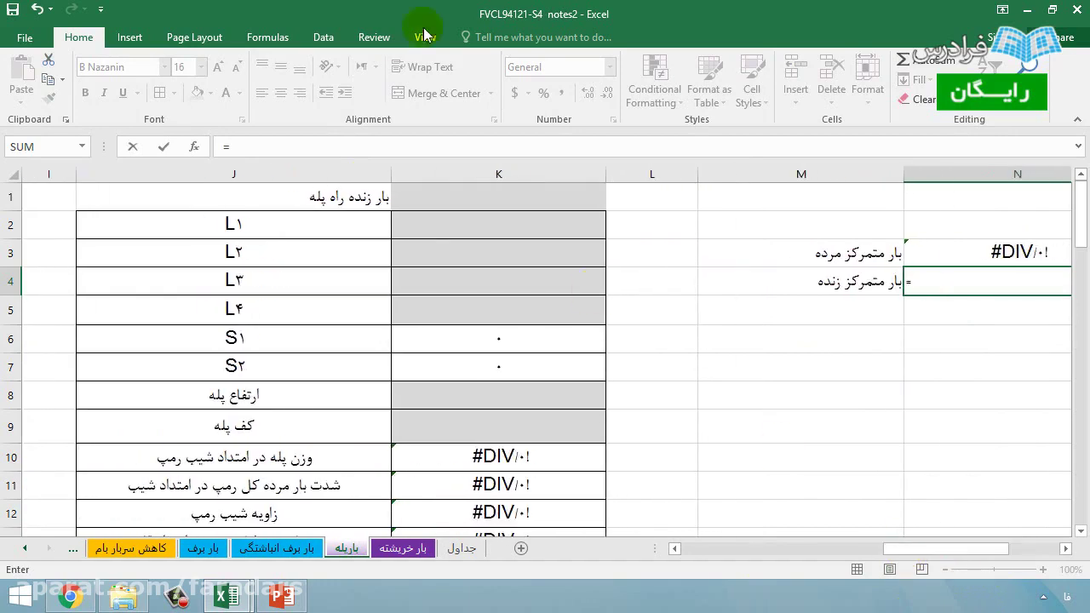
click(490, 197)
drag(903, 552, 1002, 547)
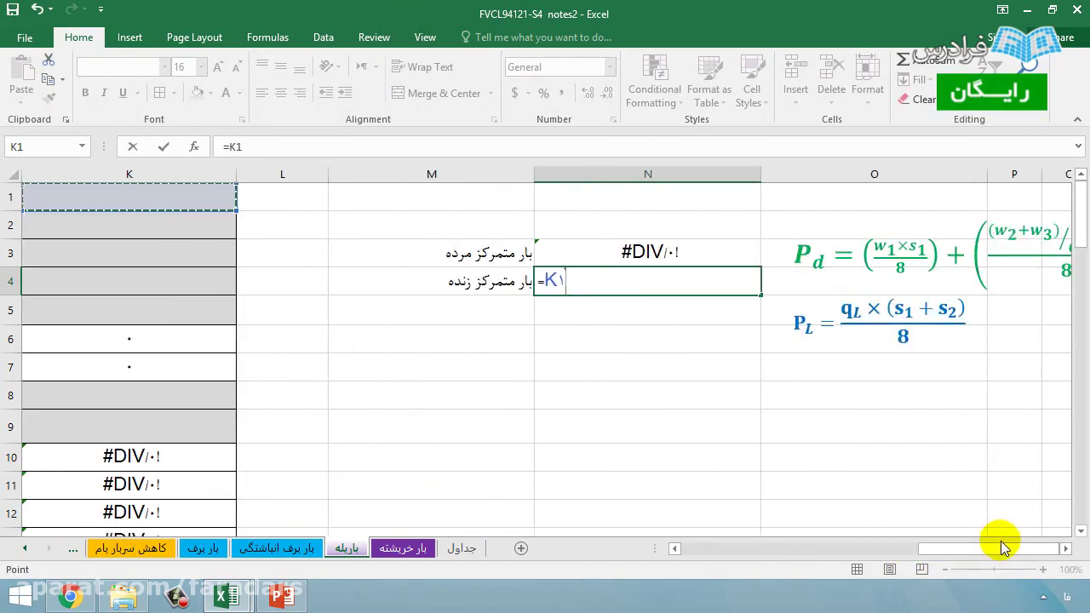
text(*))
key(BackSpace)
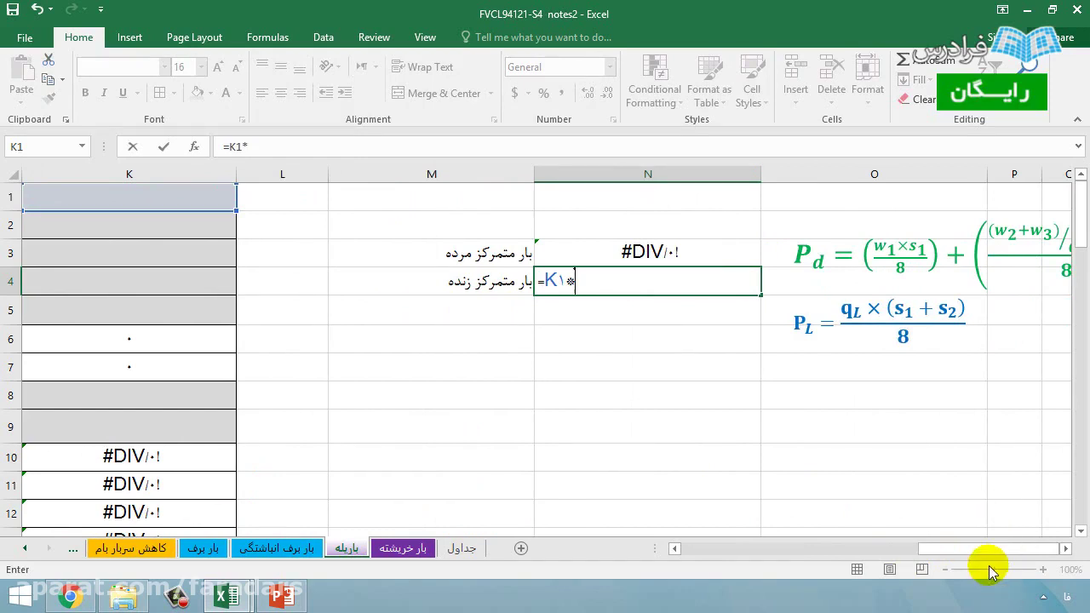
- Complete the N4 formula with the sum of S1 and S2 divided by 8, giving =K1*(K6+K7)/8
text(()
click(852, 549)
click(700, 334)
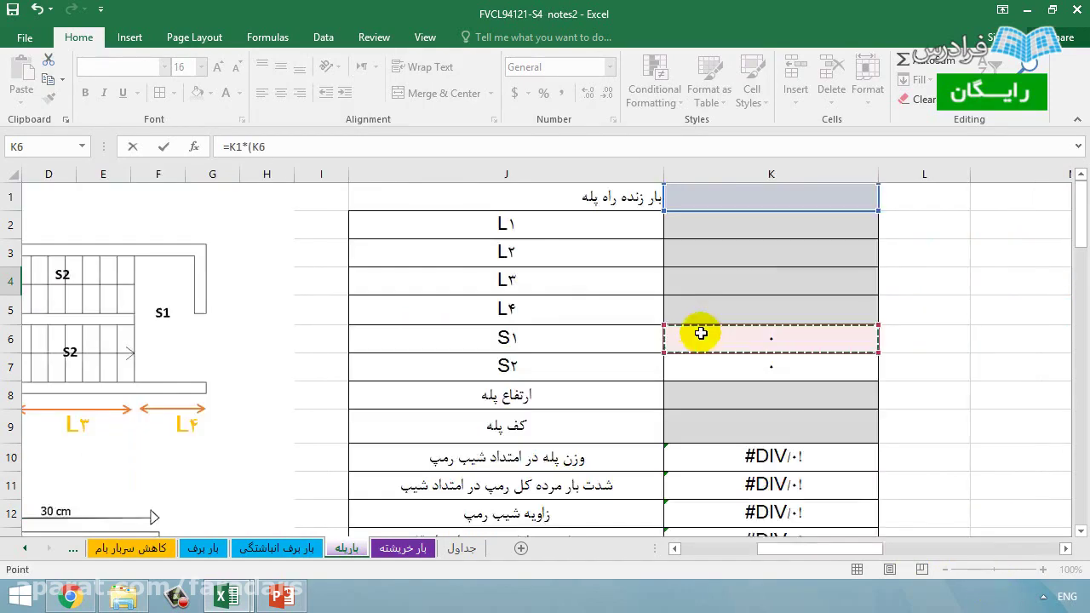
text(+)
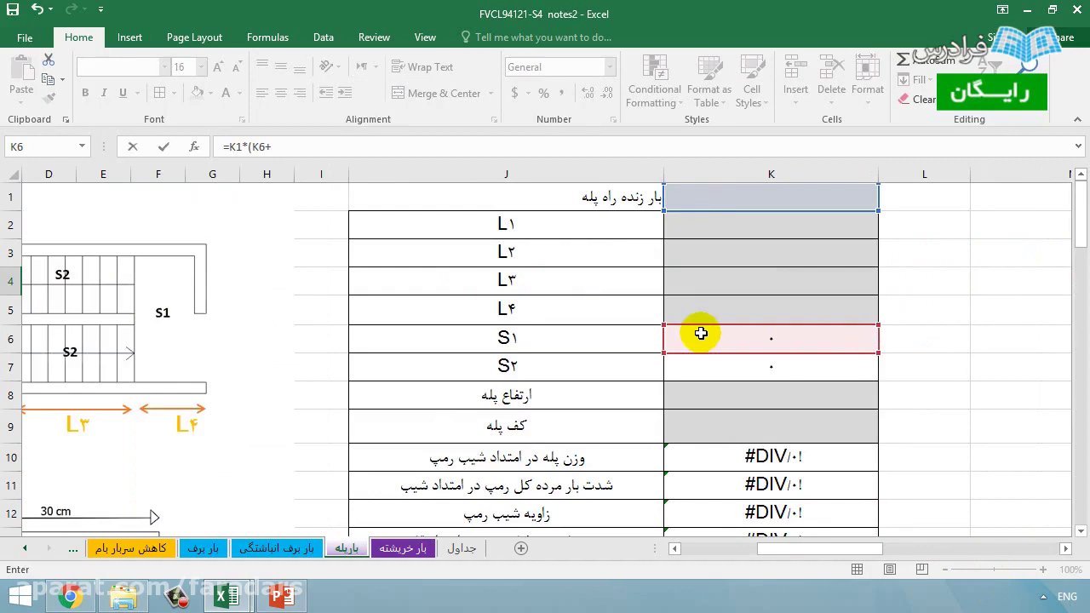
click(740, 360)
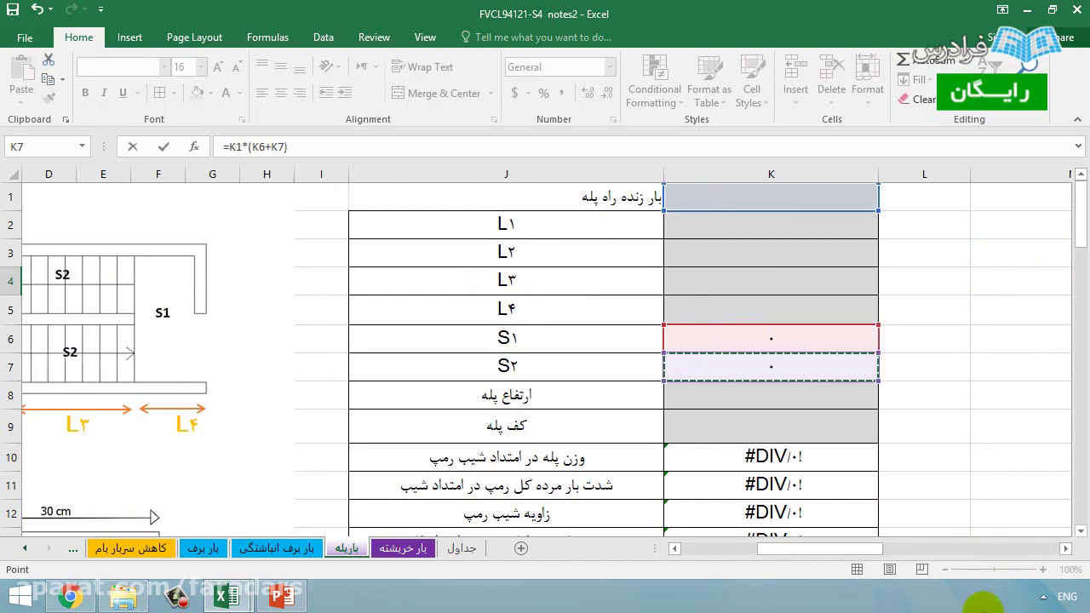
text())
drag(852, 548, 1042, 532)
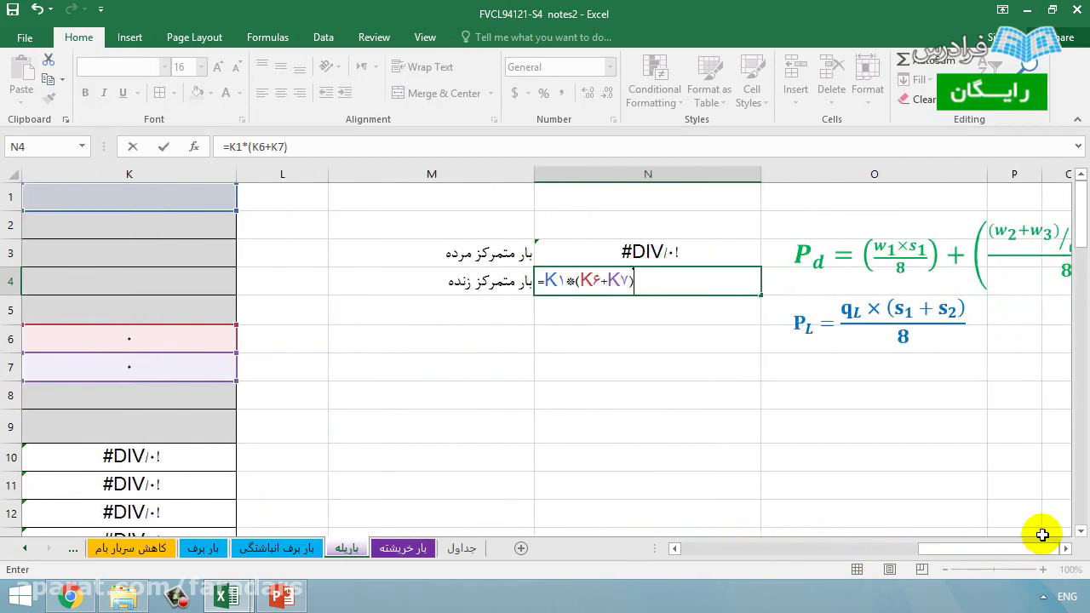
click(649, 283)
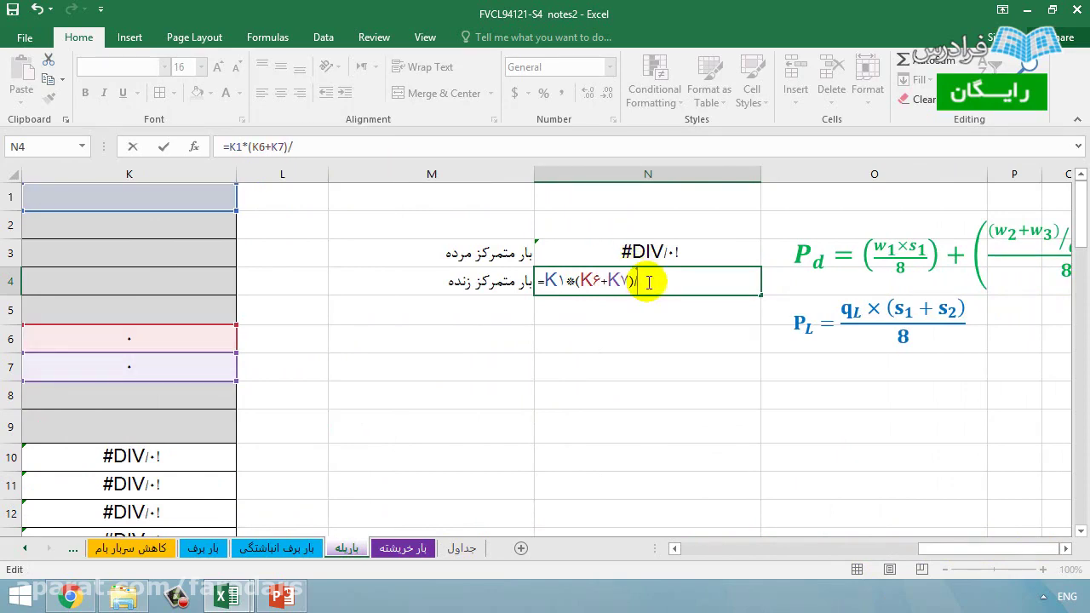
key(Return)
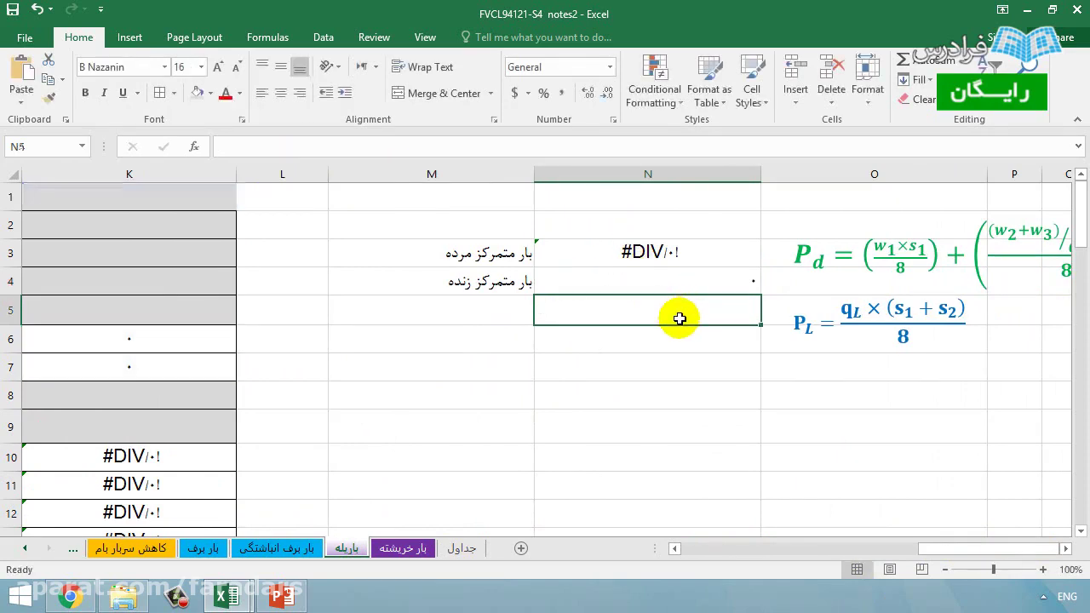
- Apply all borders and a red bold font to the concentrated load cells M3:N4
click(587, 288)
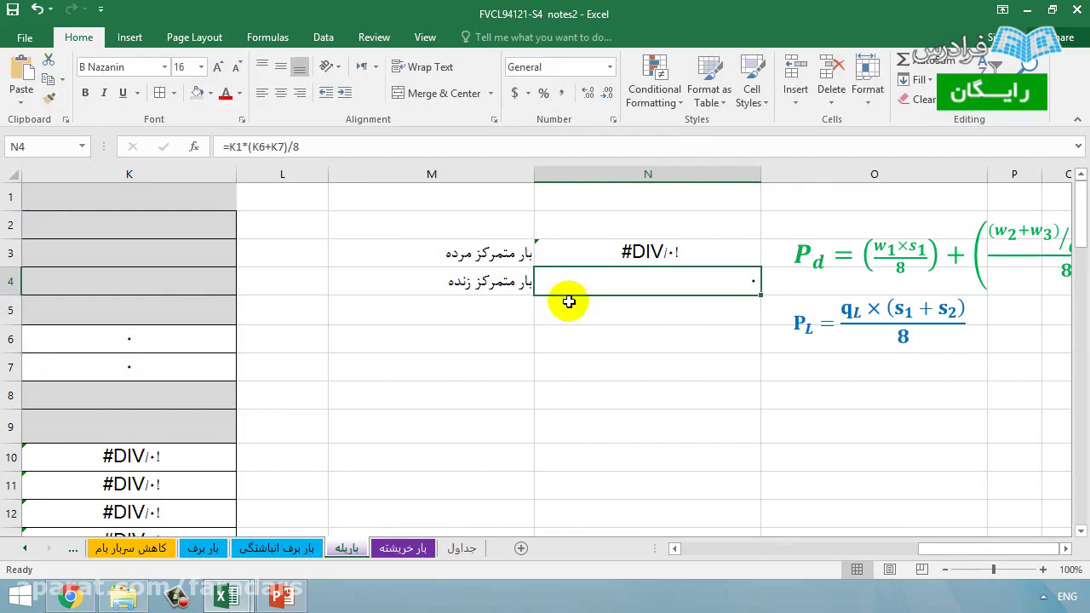
click(432, 258)
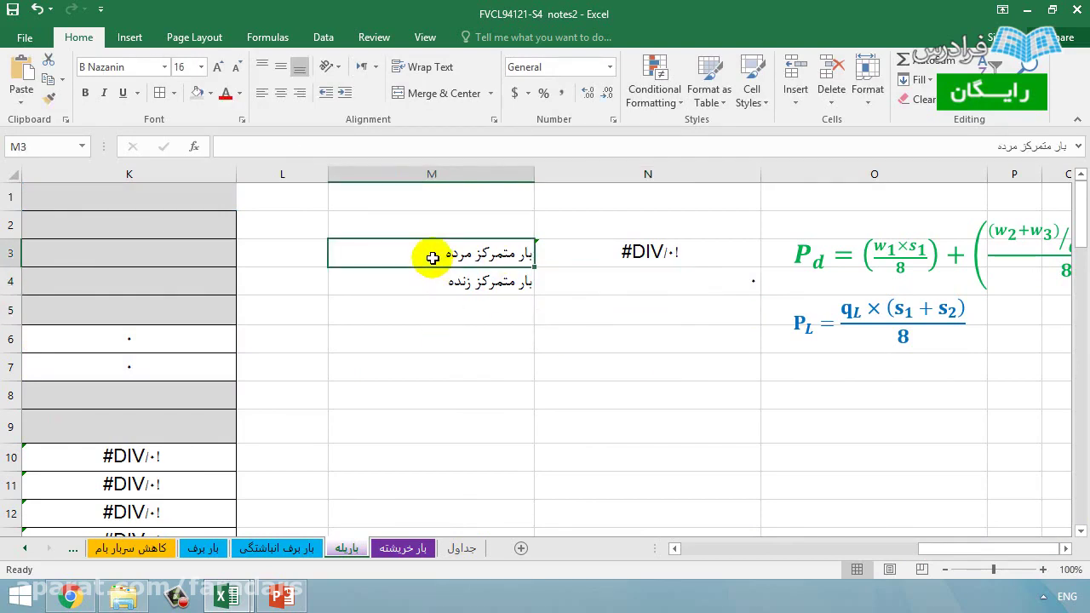
key(Down)
drag(409, 255, 634, 284)
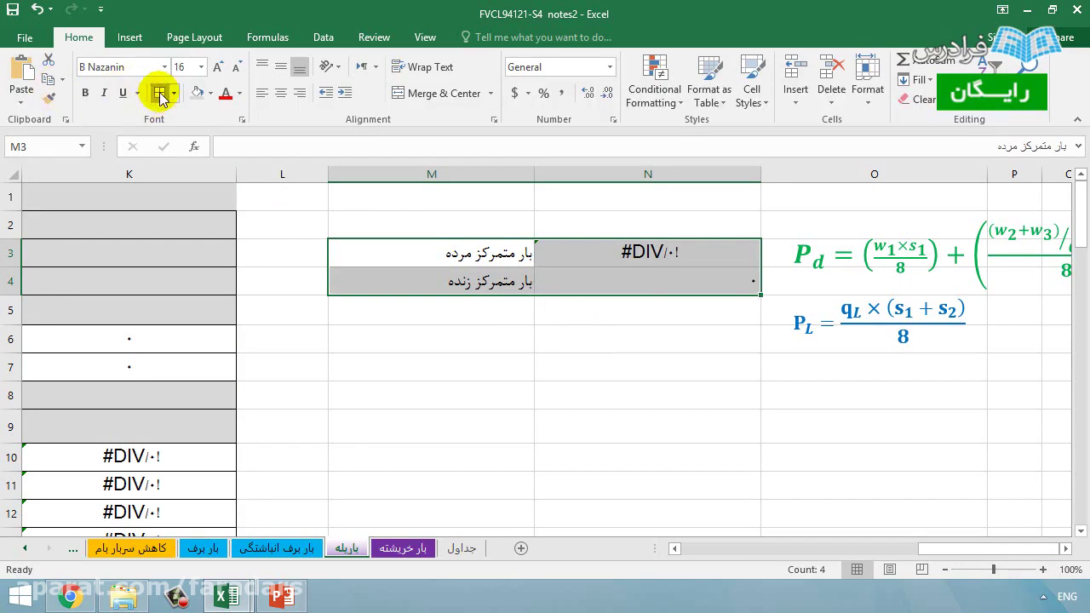
click(226, 92)
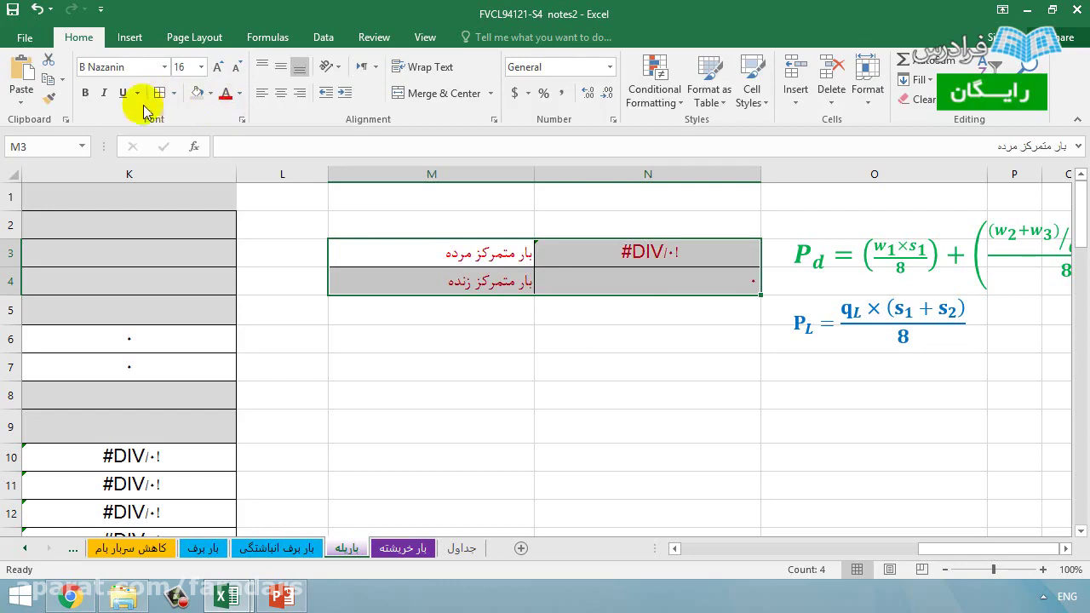
click(88, 96)
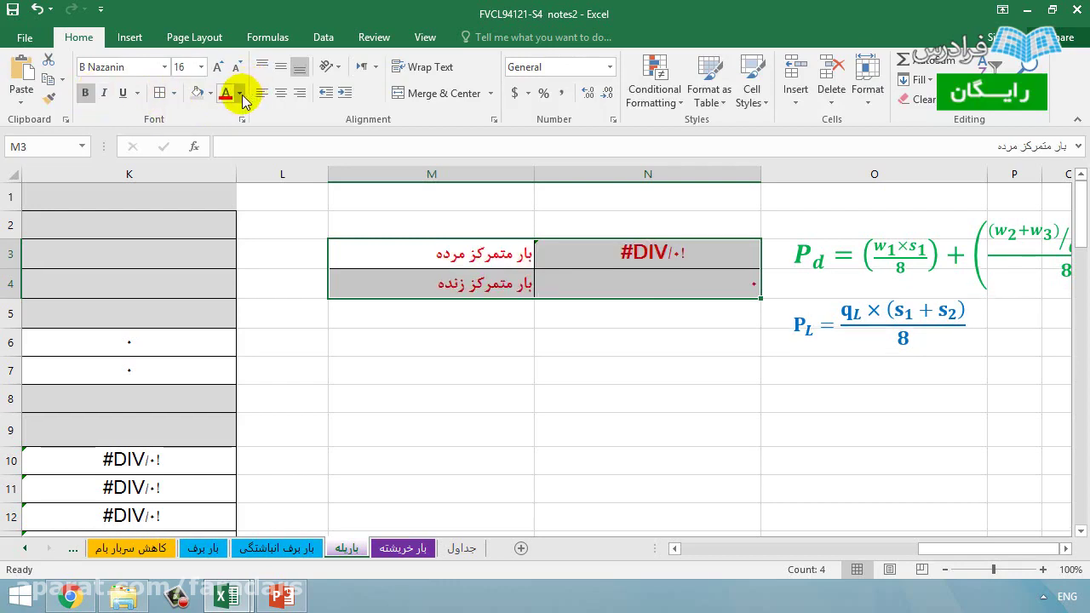
- Change the font colour of M3:N4 to the standard dark red and centre the contents horizontally
click(241, 94)
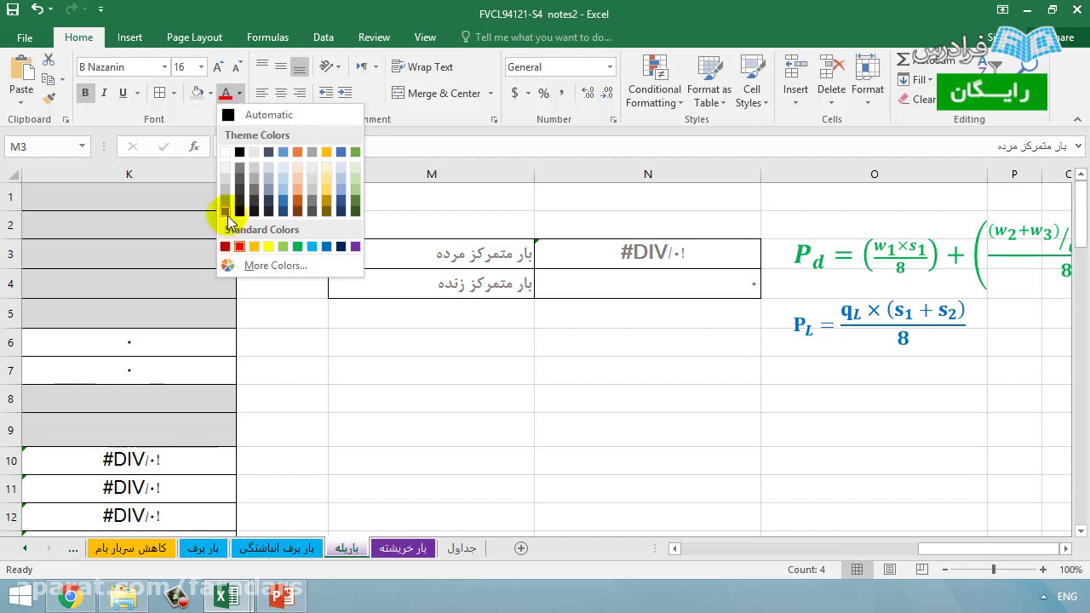
click(226, 247)
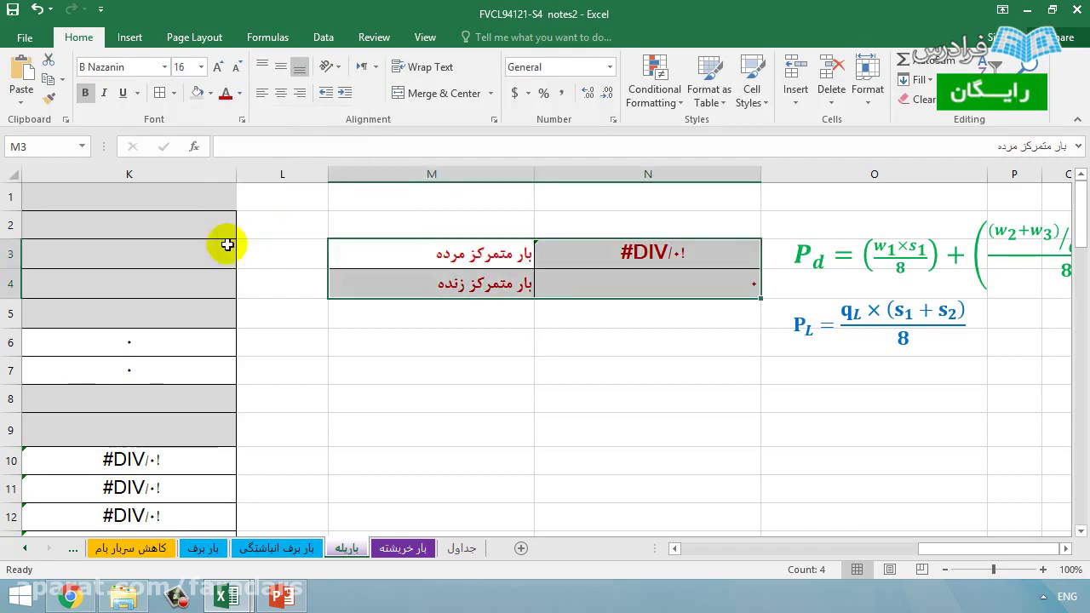
click(280, 93)
click(449, 436)
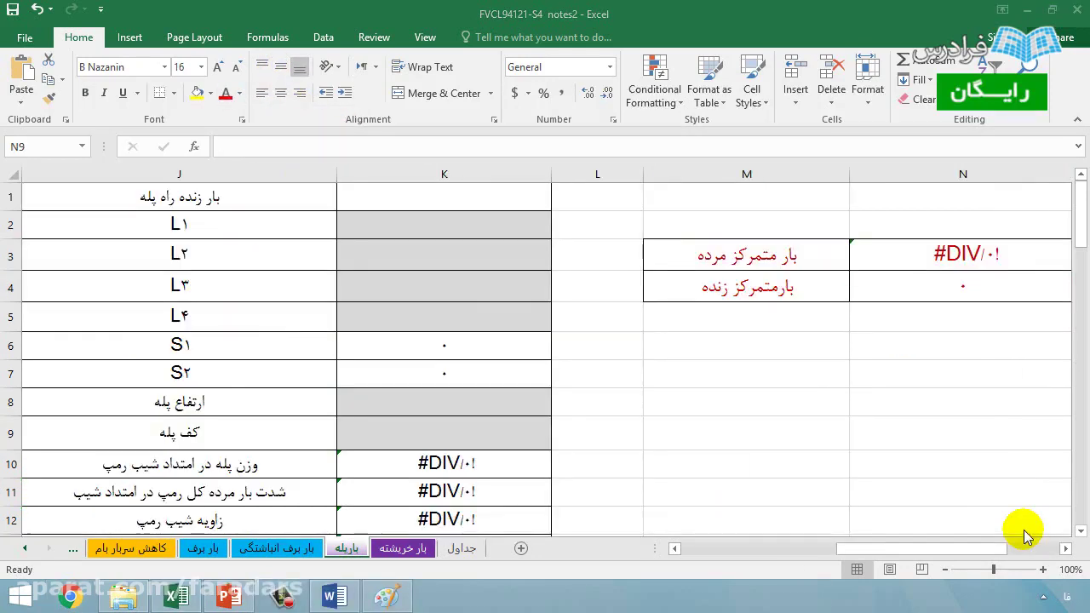